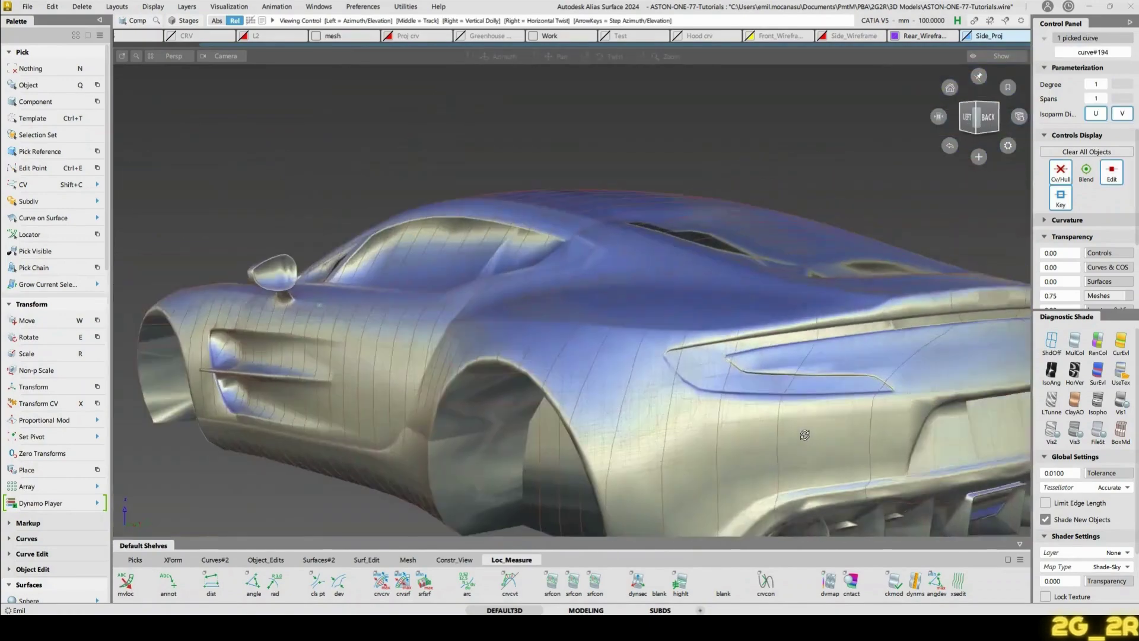
In the back view, draw a straight edit point line along the lower edge of the inner taillight outline.
key("w")
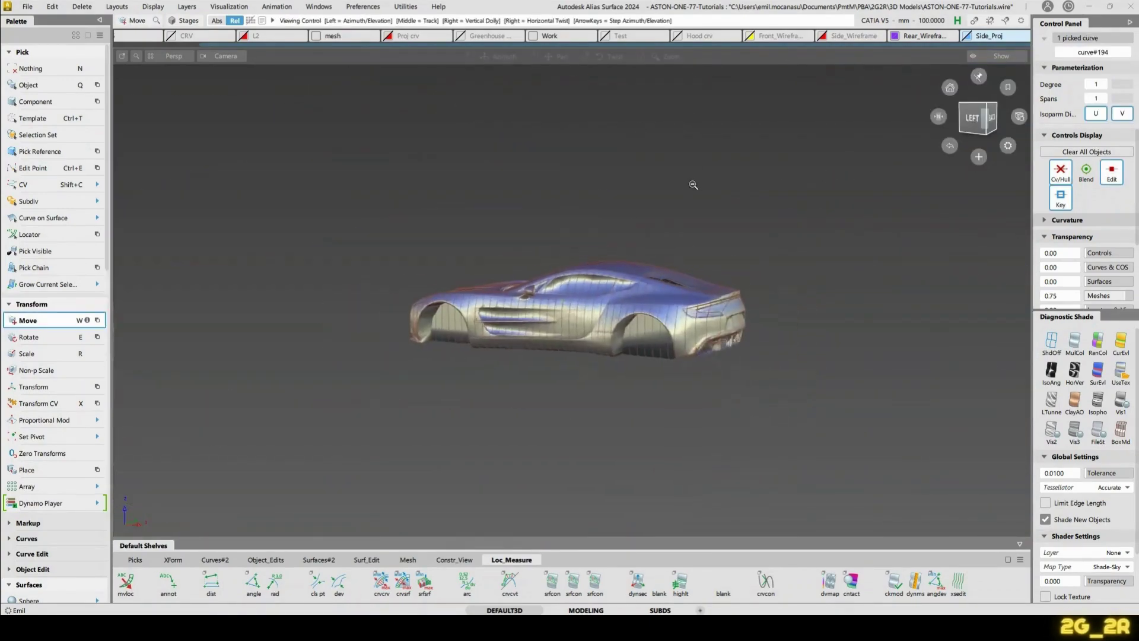
right_click_drag(546, 114, 692, 183, "alt+shift")
middle_click_drag(692, 183, 643, 223)
left_click(971, 116)
middle_click_drag(781, 295, 488, 286)
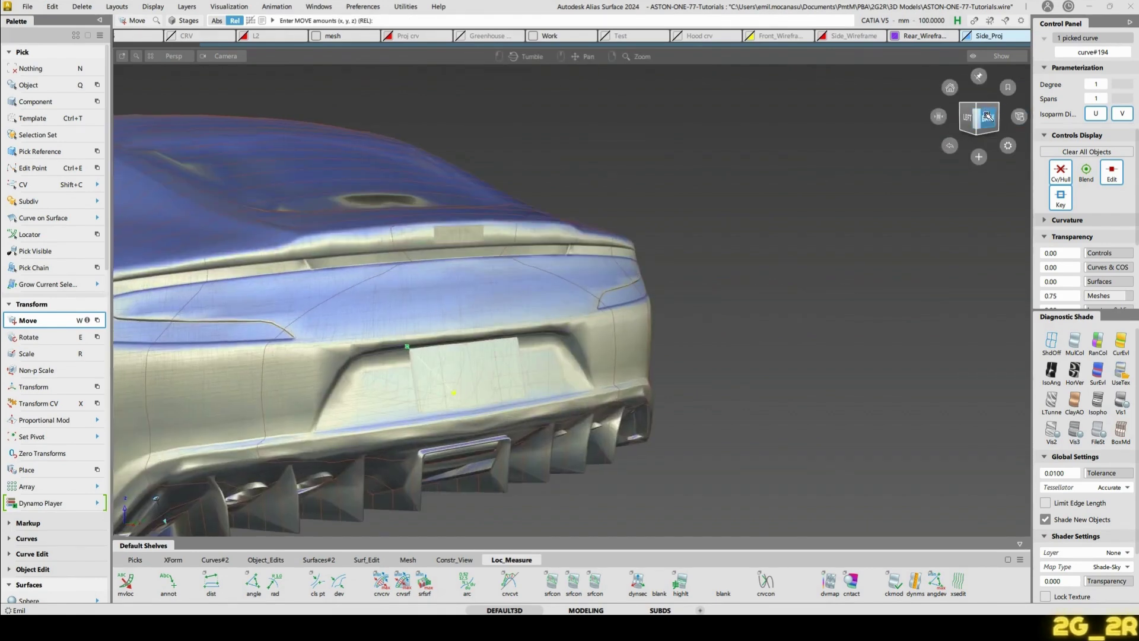
left_click(987, 116)
right_click_drag(679, 409, 585, 385, "alt+shift")
key("n")
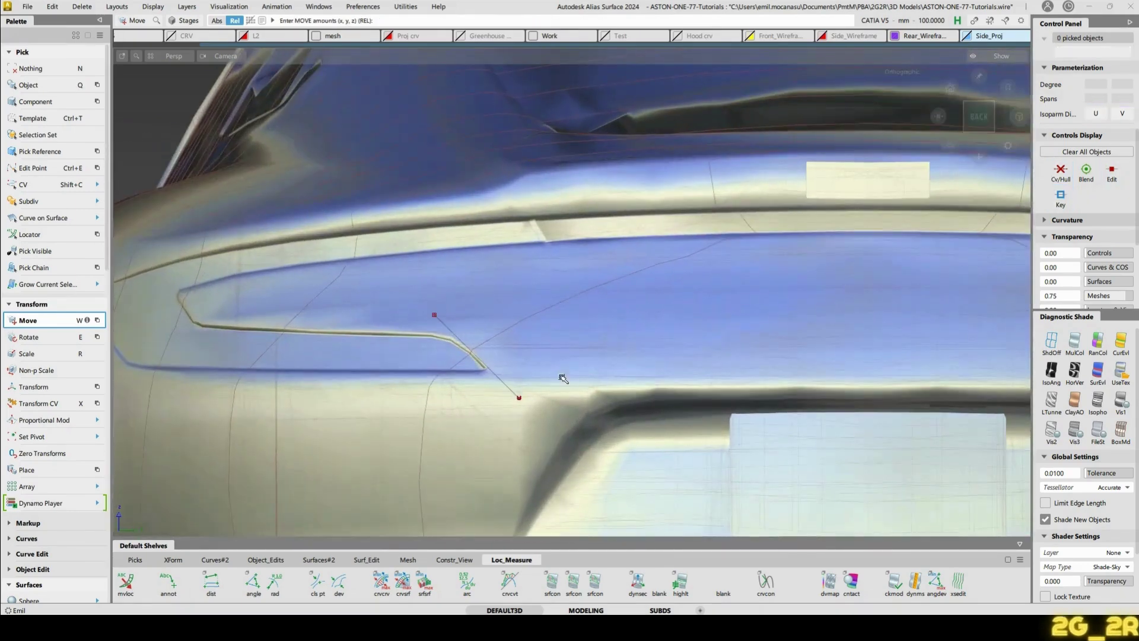
middle_click_drag(531, 365, 577, 394, "alt+shift")
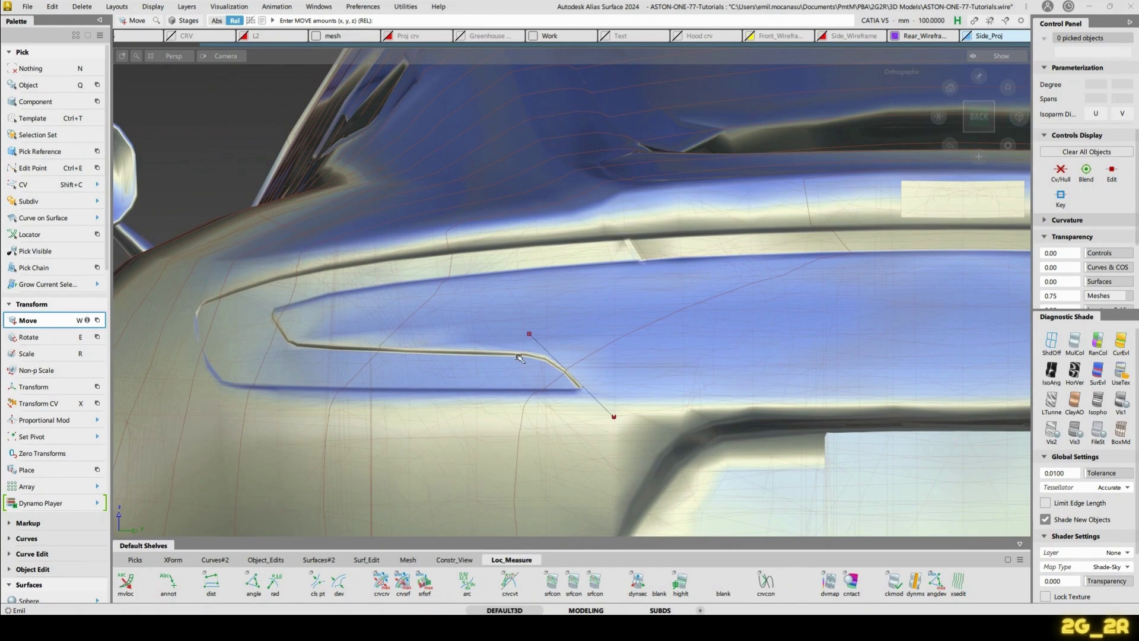
key("c")
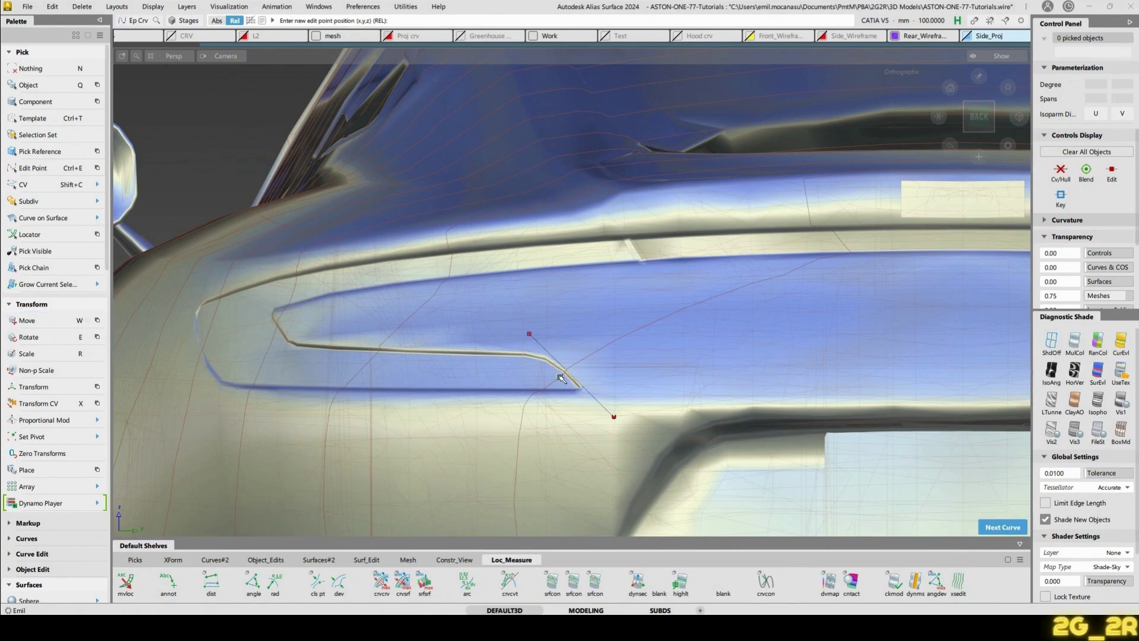
left_click(599, 403)
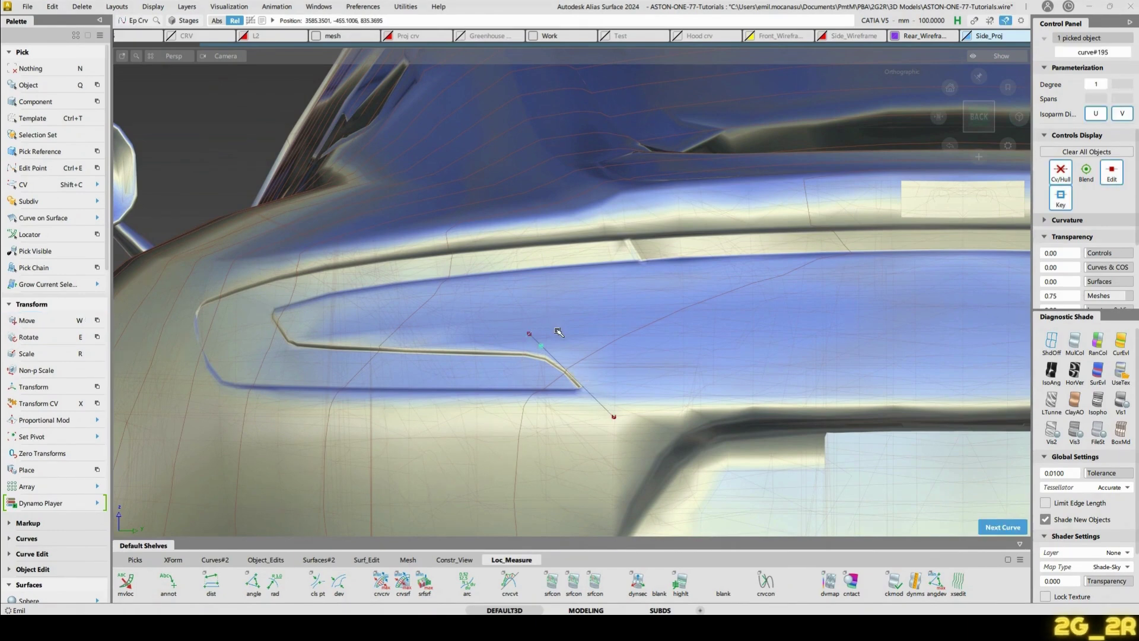
left_click_drag(562, 338, 259, 339)
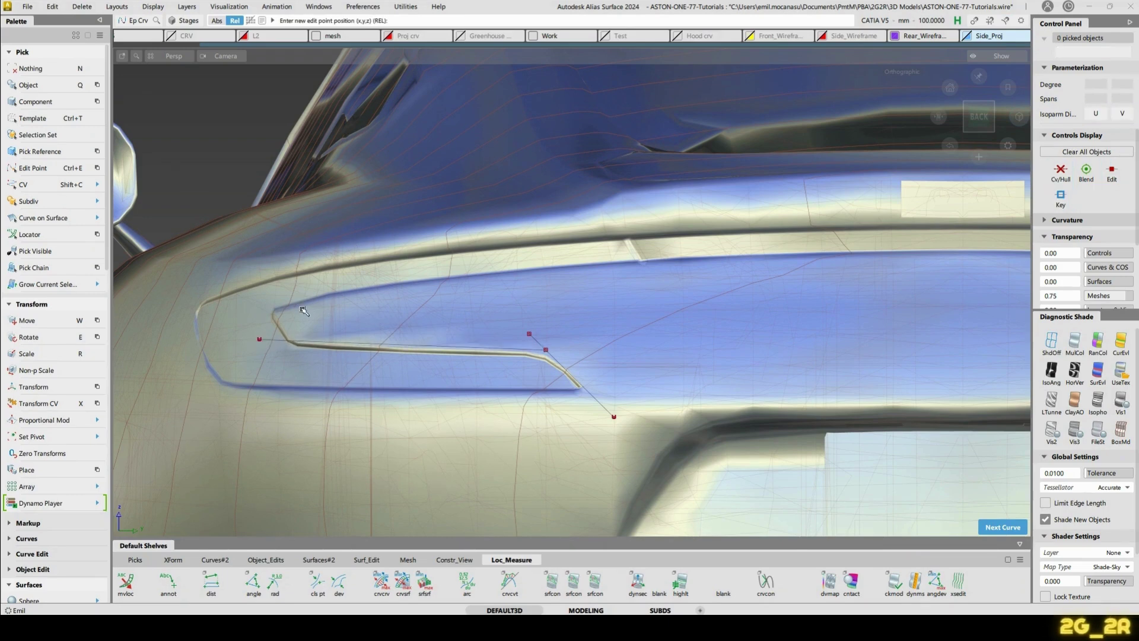
Draw a second line along the slanted outer end of the inner taillight outline and shift it onto that edge, overshooting both corners.
left_click(277, 342)
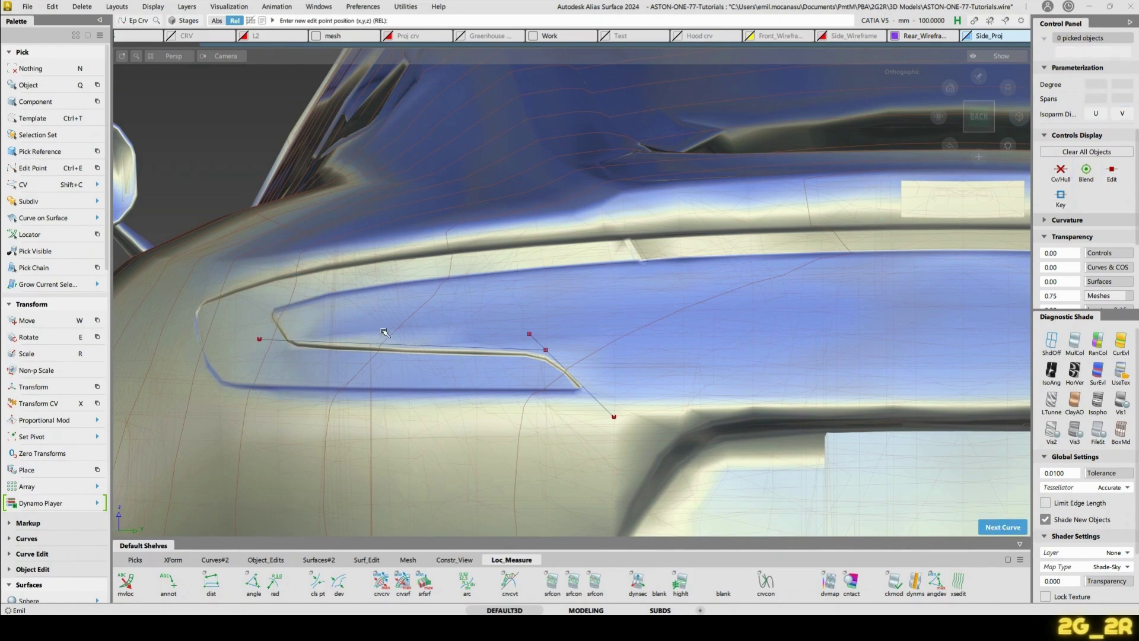
left_click(217, 256)
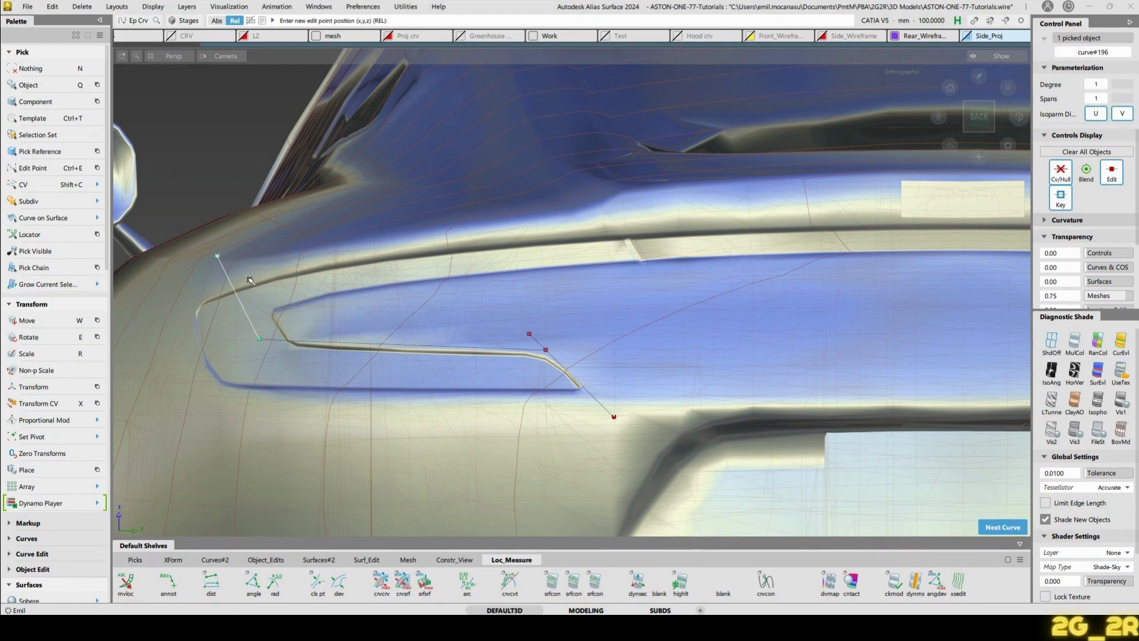
key("w")
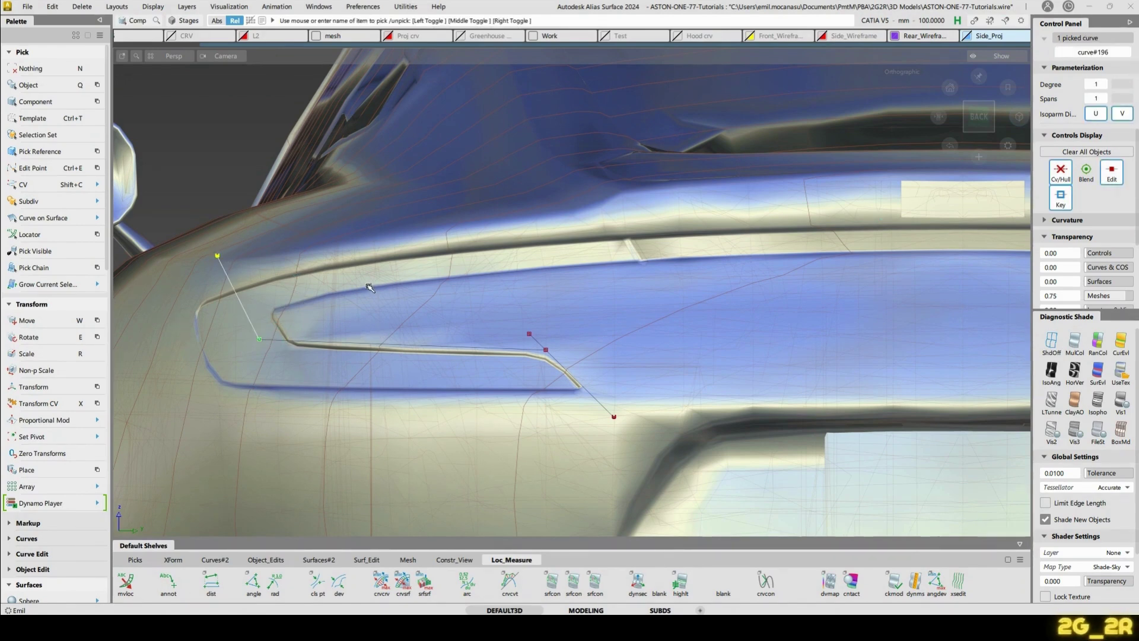
left_click_drag(367, 284, 378, 307)
key("d")
key("s")
left_click(298, 360)
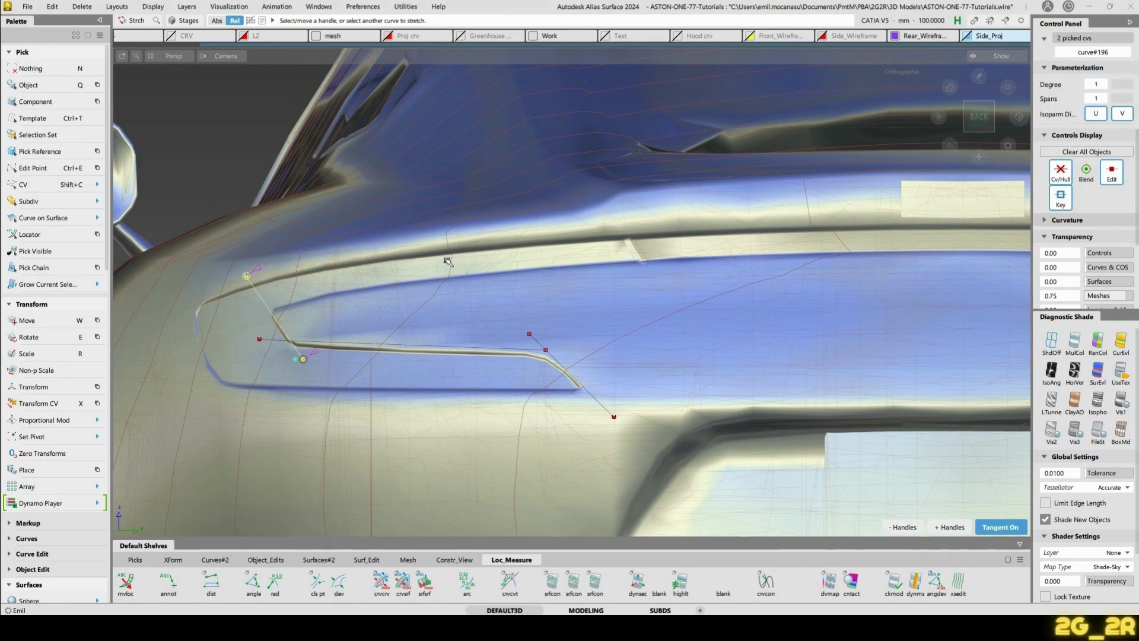
Stretch both ends of the inner outline's lower line so it follows the light's edge and passes the corner.
key("n")
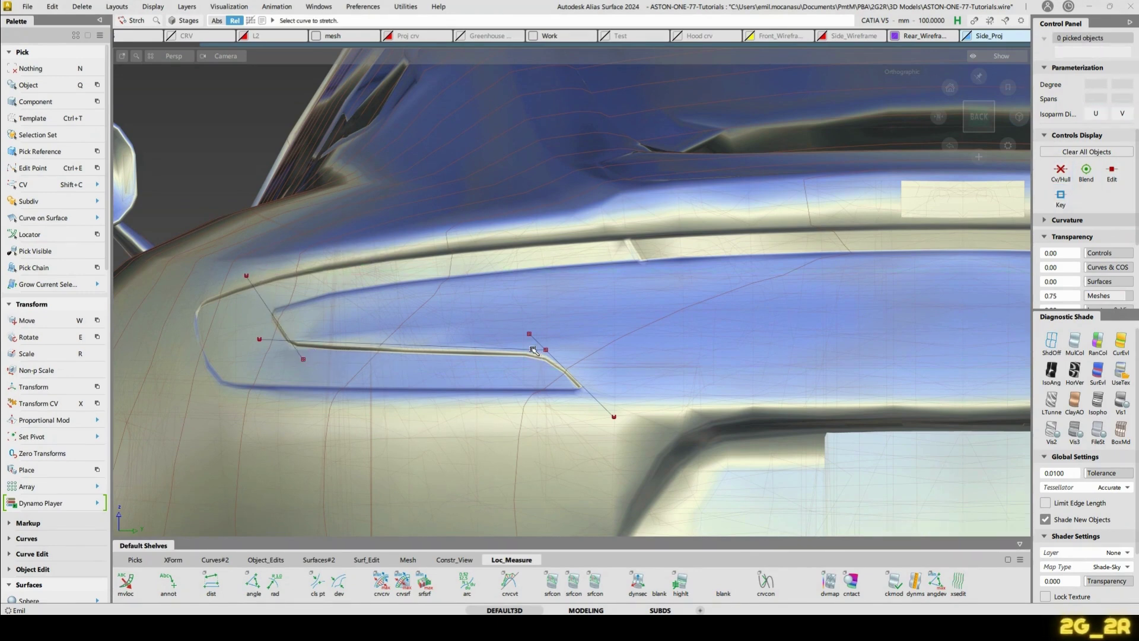
left_click(533, 350)
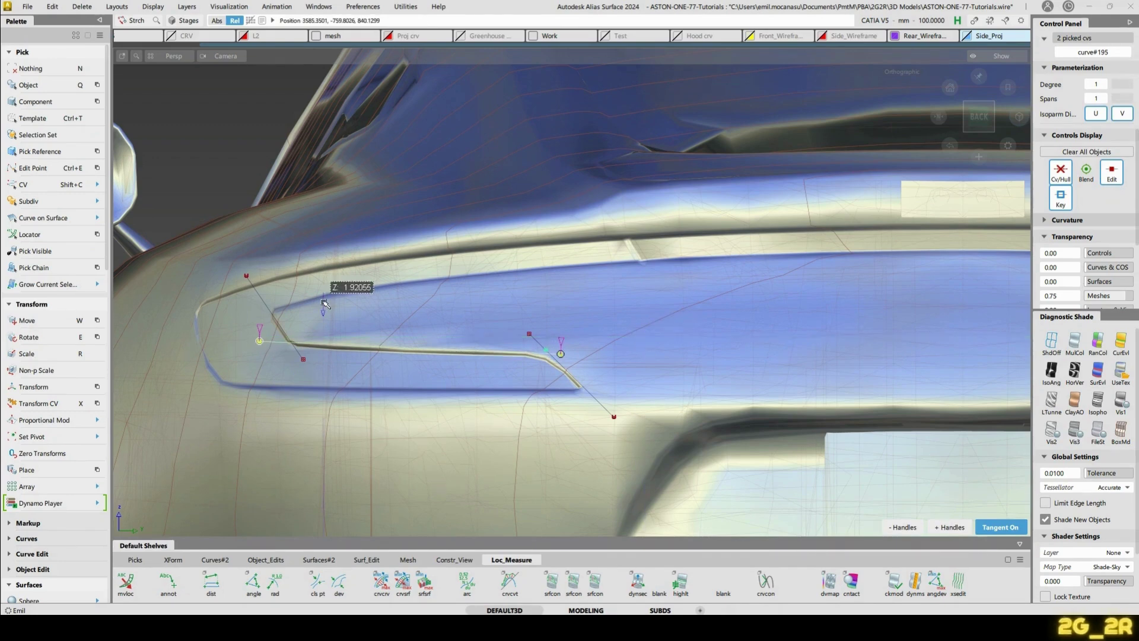
left_click(437, 287)
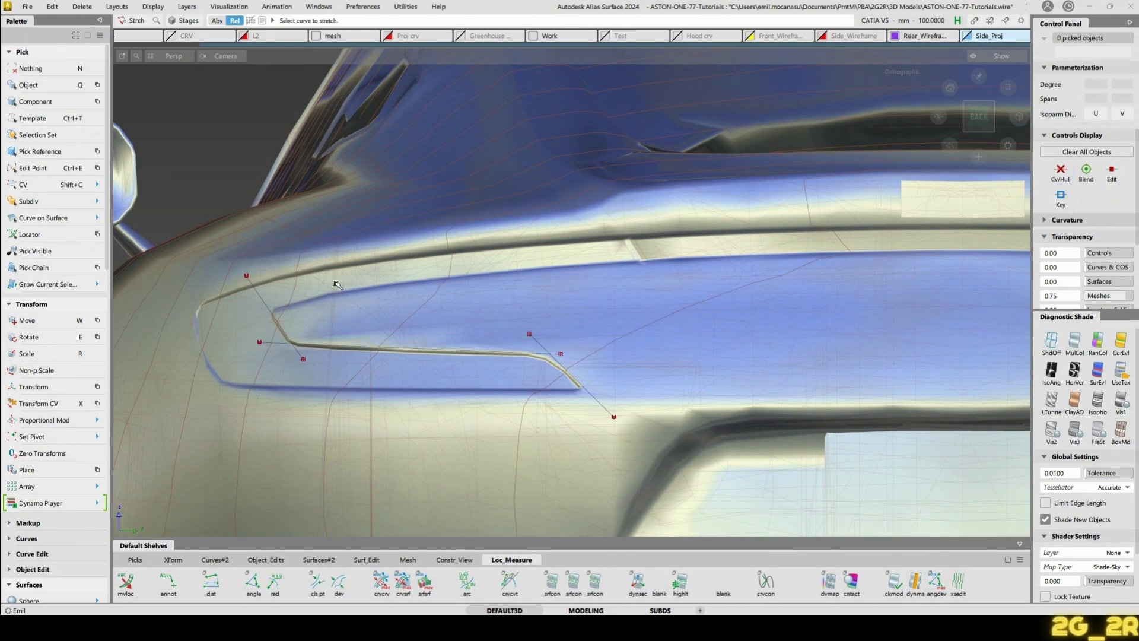
In the left view, draw a straight line along the taillight's upper outer edge and stretch its rear end to match.
key("shift+alt")
left_click_drag(433, 228, 478, 274, "alt+shift")
left_click(961, 117)
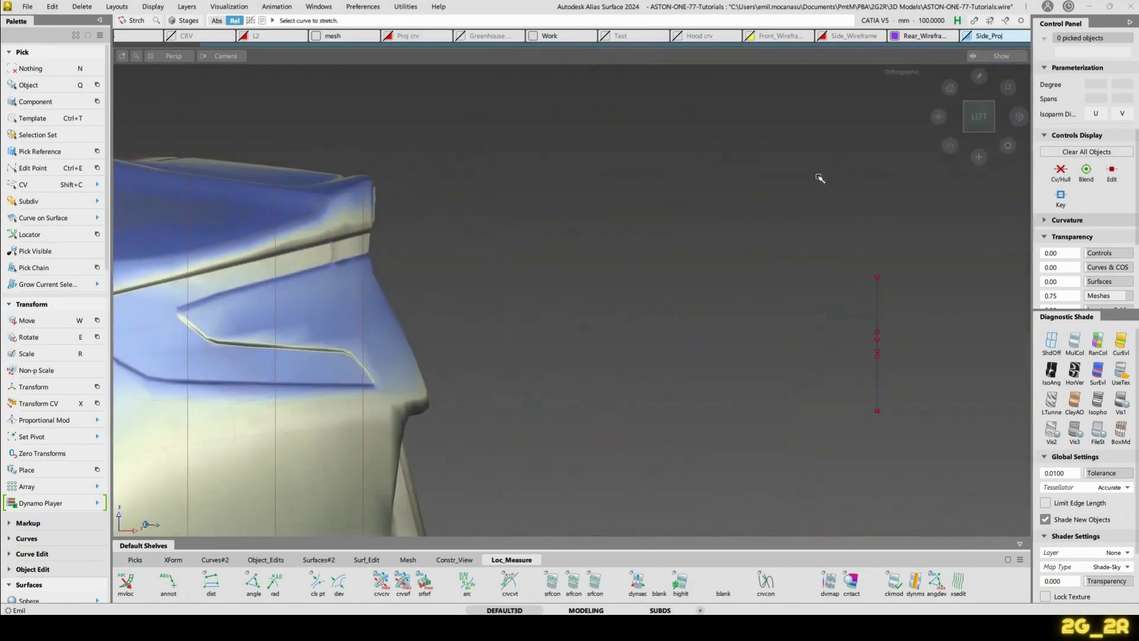
right_click_drag(682, 223, 744, 375, "alt+shift")
middle_click_drag(743, 375, 562, 260, "alt+shift")
right_click_drag(563, 260, 603, 287, "alt+shift")
key("ctrl+e")
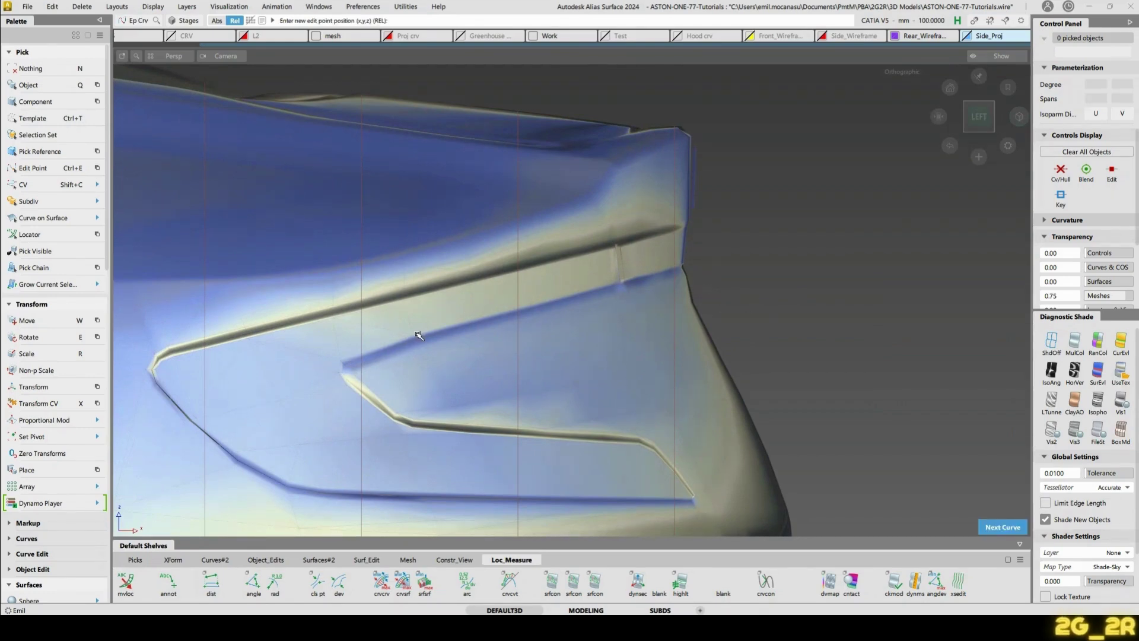
left_click(706, 224)
left_click(178, 172)
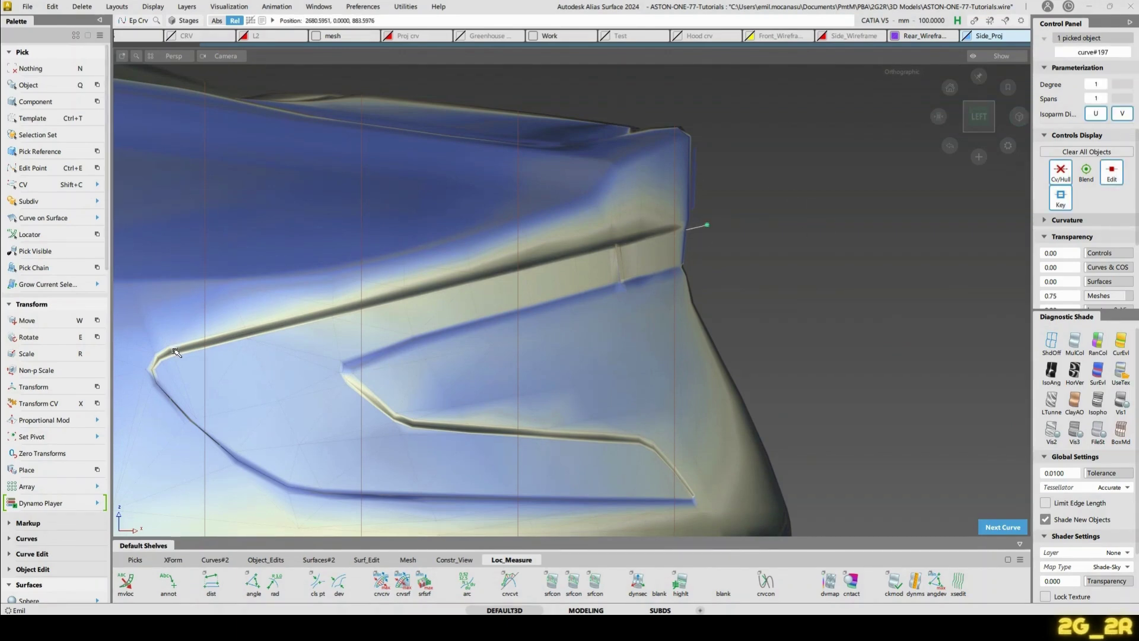
key("s")
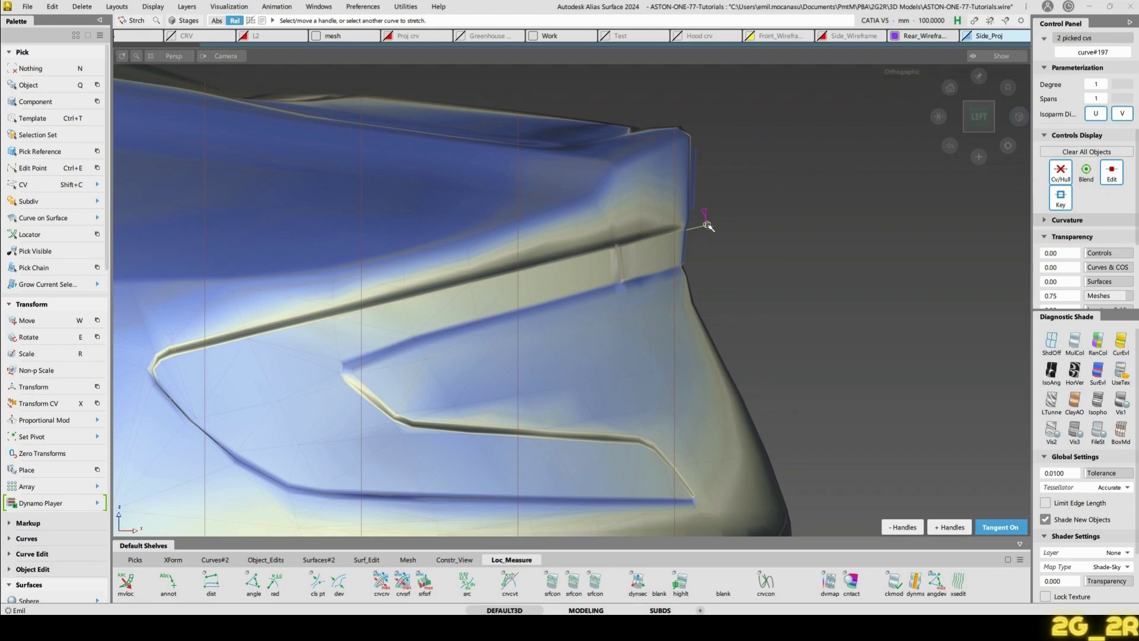
left_click_drag(825, 252, 829, 242)
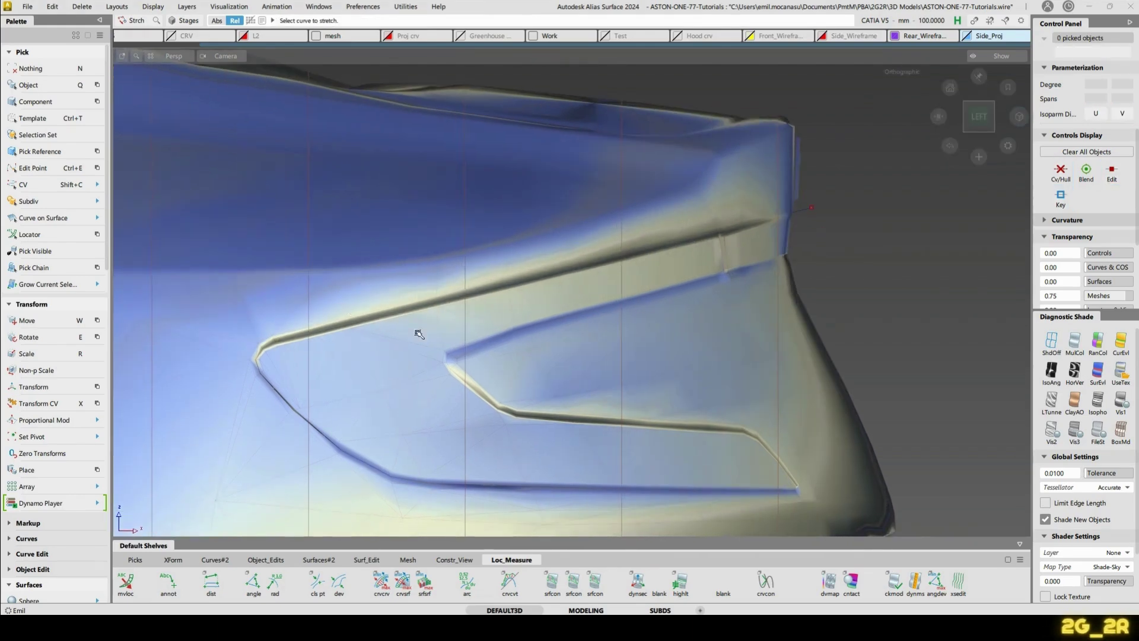
Center the upper line's pivot and scale the line up so it extends beyond both ends of the taillight.
key("Escape")
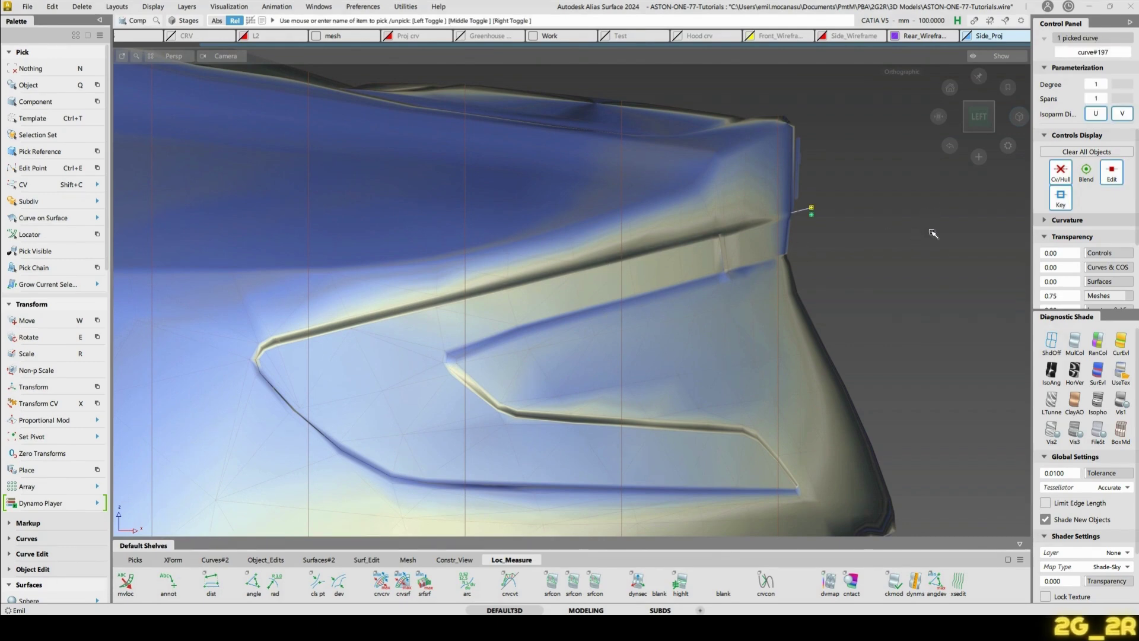
key("ctrl+p")
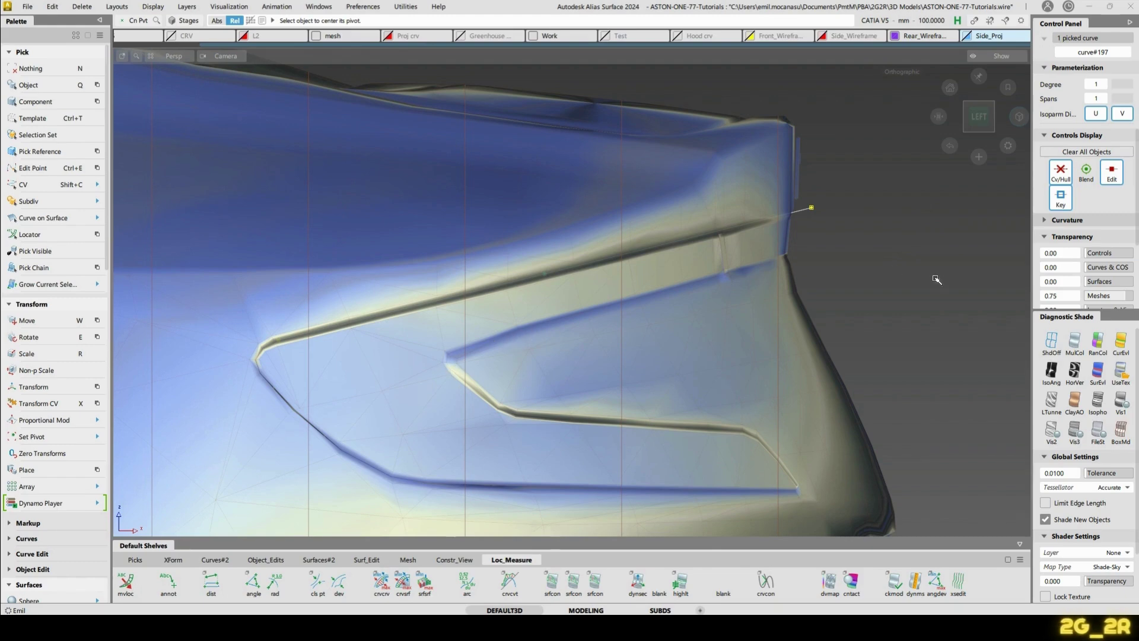
key("r")
left_click_drag(937, 283, 784, 255)
key("n")
scroll(321, 280, "down", 2)
left_click(1047, 347)
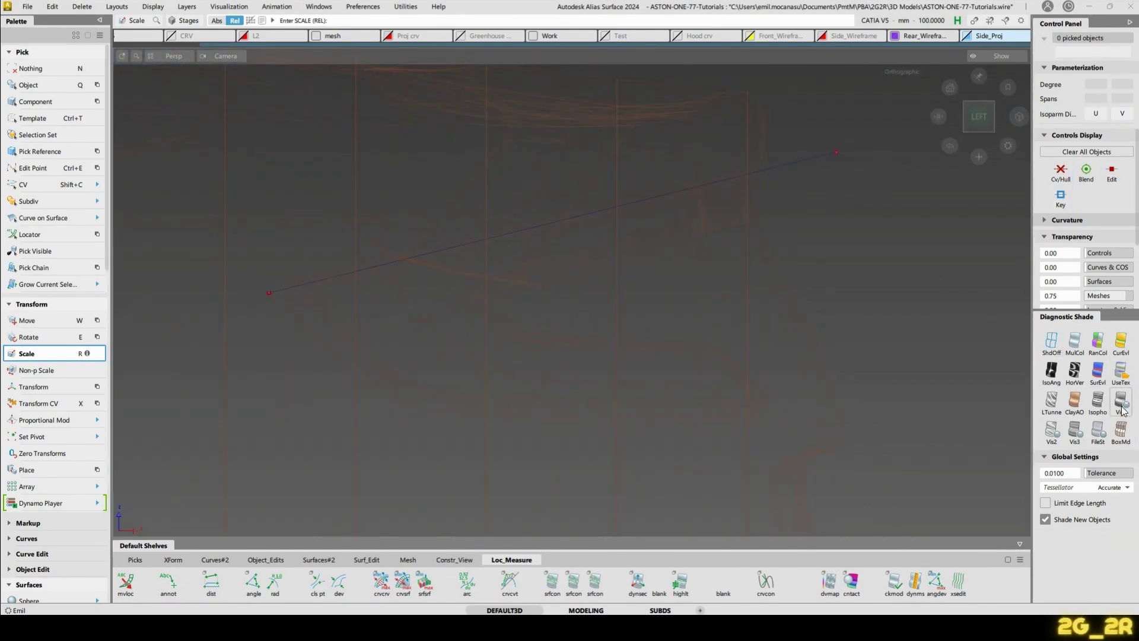
left_click(1120, 370)
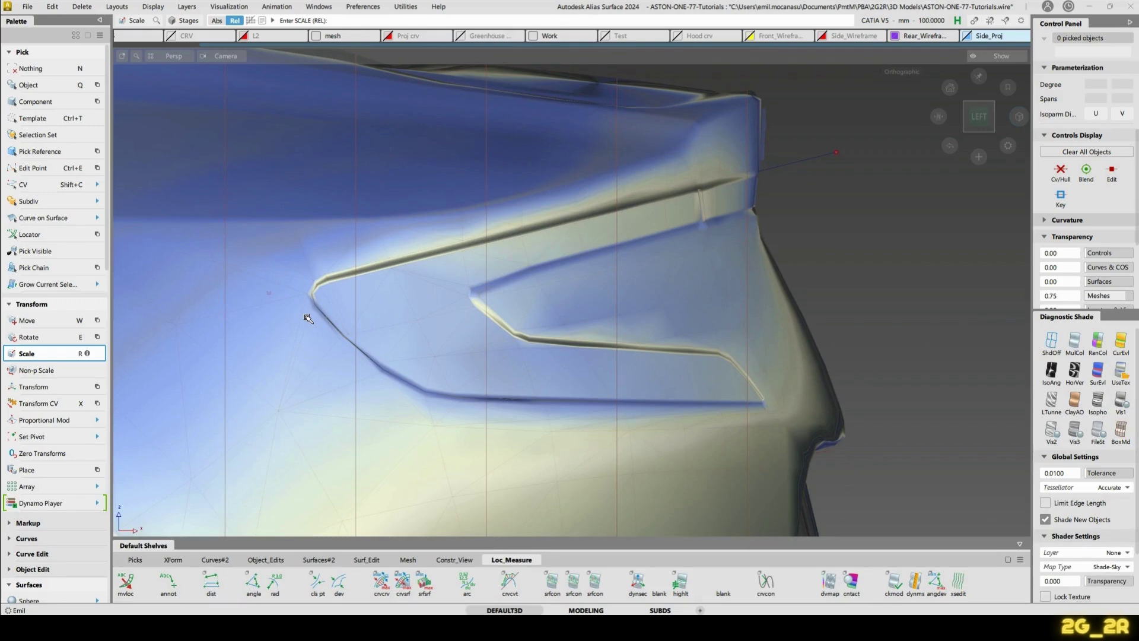
Draw two more straight lines along the taillight's slanted front edge and its lower edge, each overshooting the shared corner.
left_click_drag(307, 319, 303, 278, "ctrl+shift")
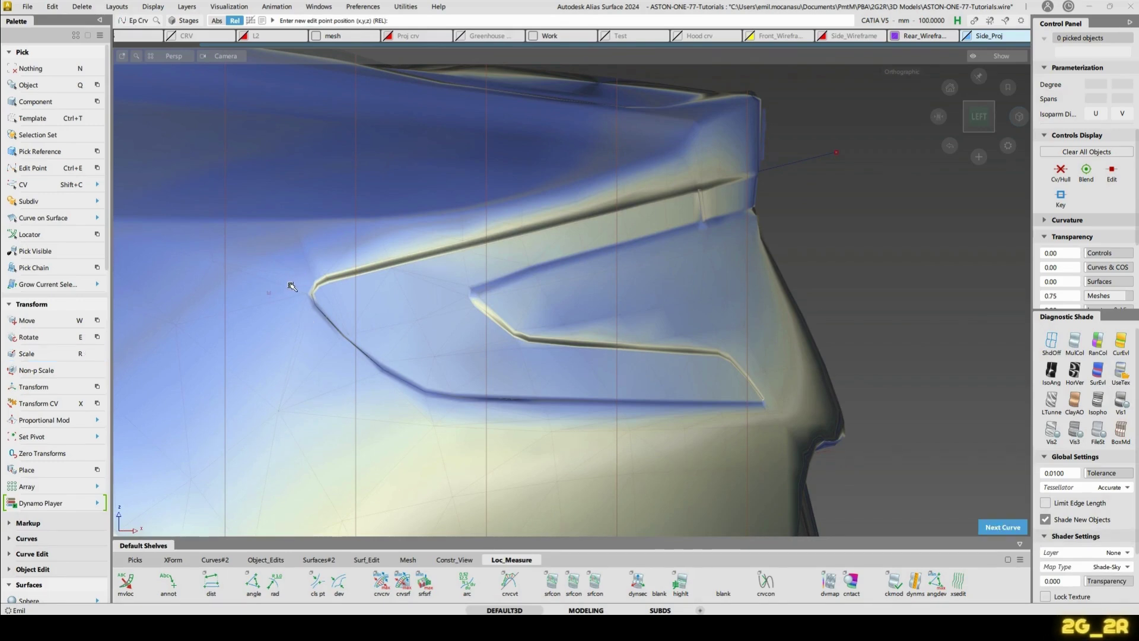
left_click(293, 286)
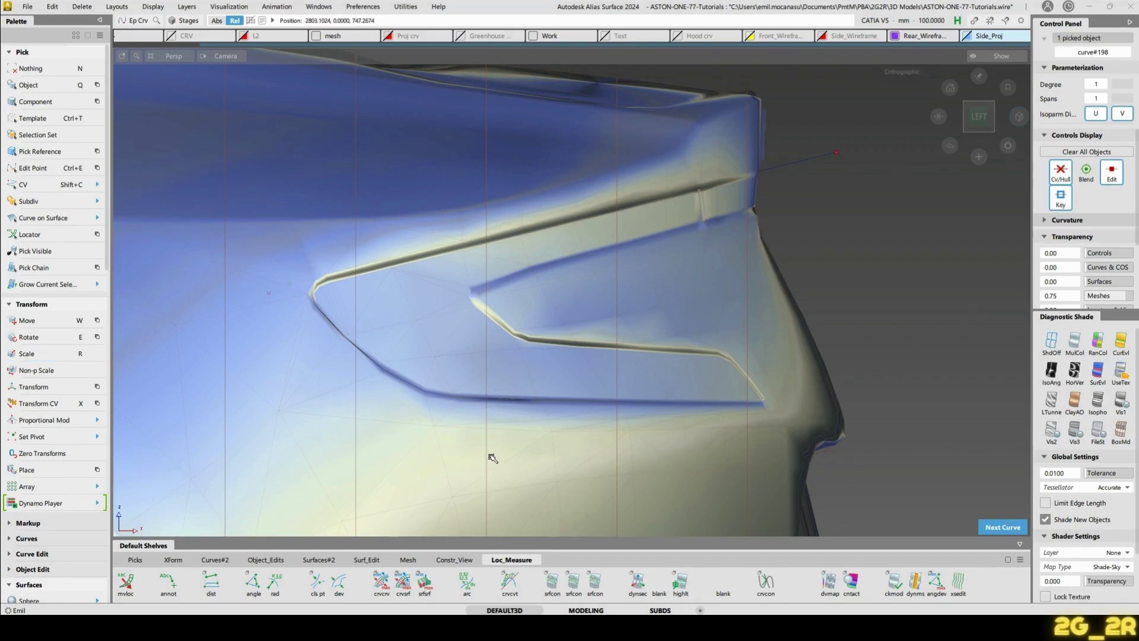
right_click_drag(440, 361, 923, 380, "alt+shift")
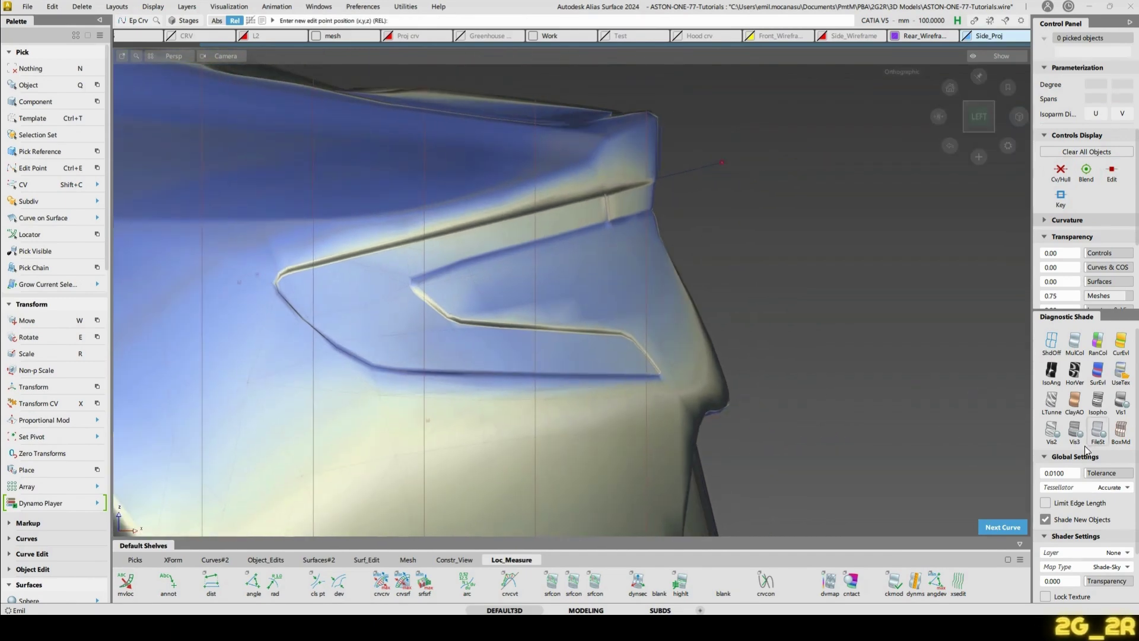
left_click(725, 344)
left_click_drag(786, 293, 805, 379)
Turn off the diagnostic shading and trim the overhanging ends of the three outline lines so they meet at both front corners.
left_click(1054, 343)
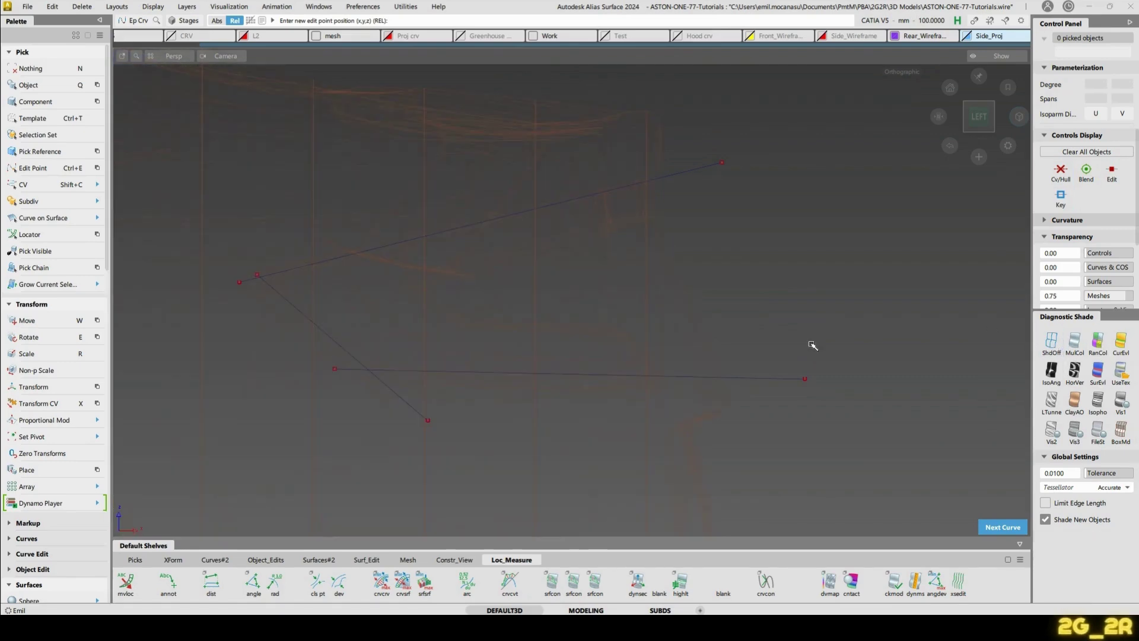
mouse_move(694, 359)
right_mouse_down("alt+shift")
mouse_move(531, 410)
mouse_move(399, 415)
right_mouse_up("alt+shift")
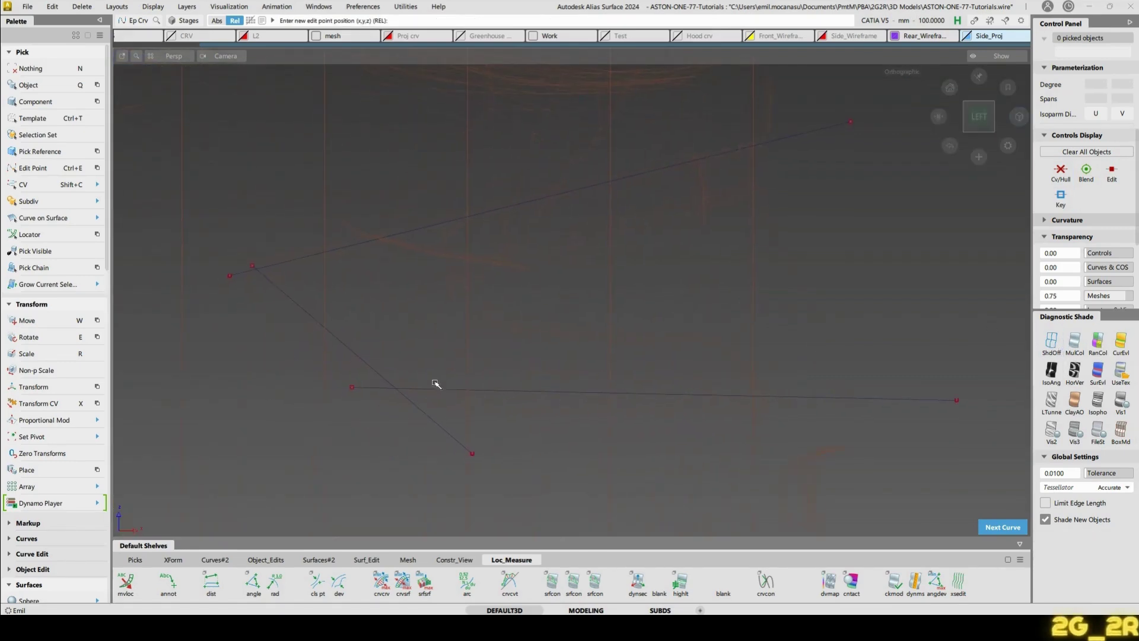
key("ctrl+e")
left_click(449, 438)
left_click_drag(437, 389, 317, 346)
left_click(268, 279)
left_click_drag(272, 270, 258, 253)
left_click(396, 387)
Rebuild the slanted front line as a single-span curve of degree 3.
key("F2")
mouse_move(356, 334)
left_mouse_down()
mouse_move(270, 349)
mouse_move(347, 354)
left_mouse_up()
key("ctrl+r")
Scale the slanted curve's two middle CVs apart about their center and move them outward to give it a slight bow.
key("shift+c")
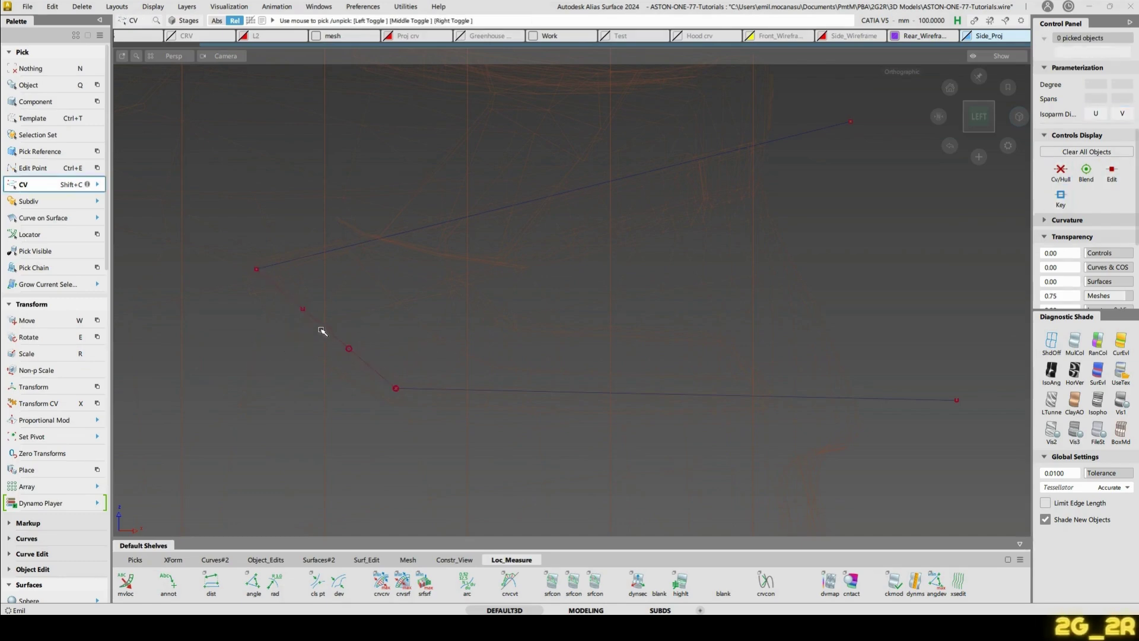
left_click(350, 349)
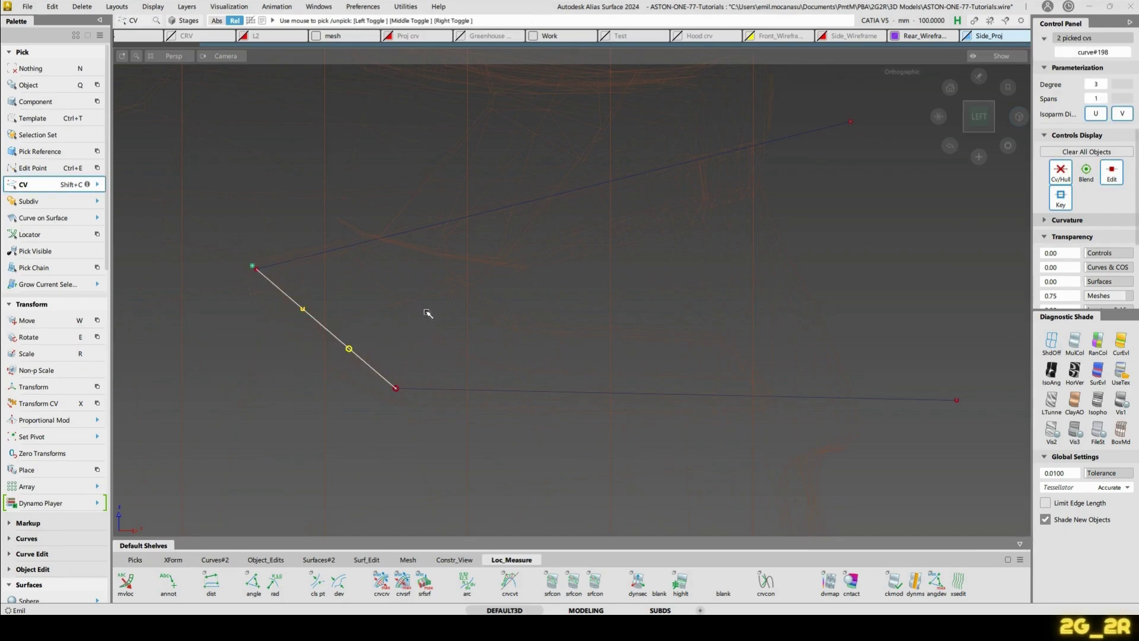
key("w")
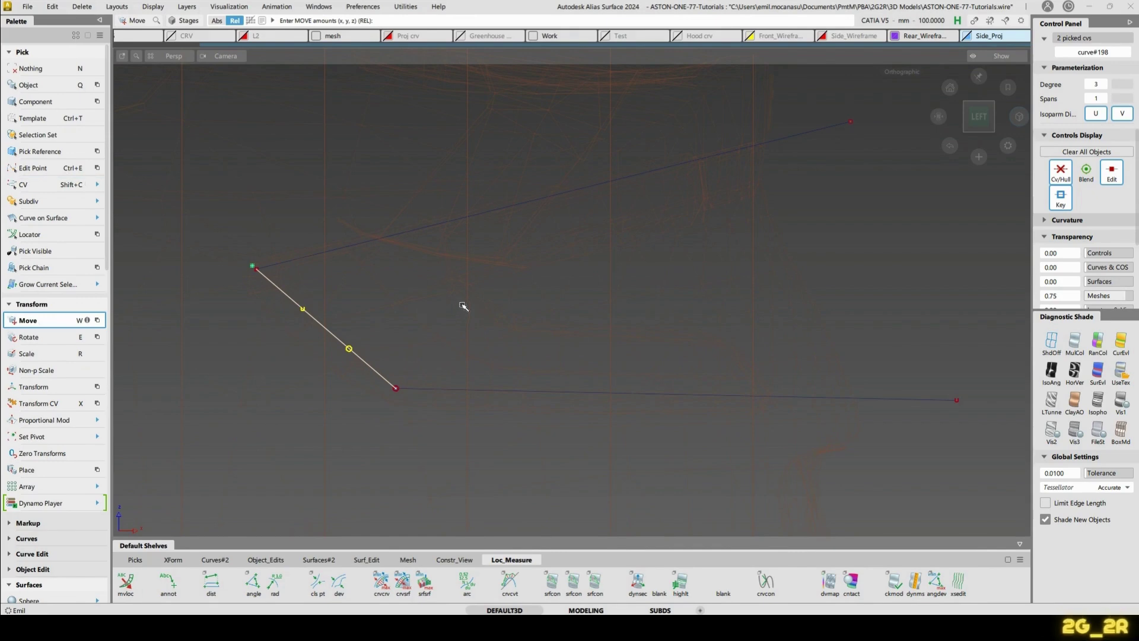
key("p")
key("r")
left_click_drag(422, 333, 442, 316)
key("w")
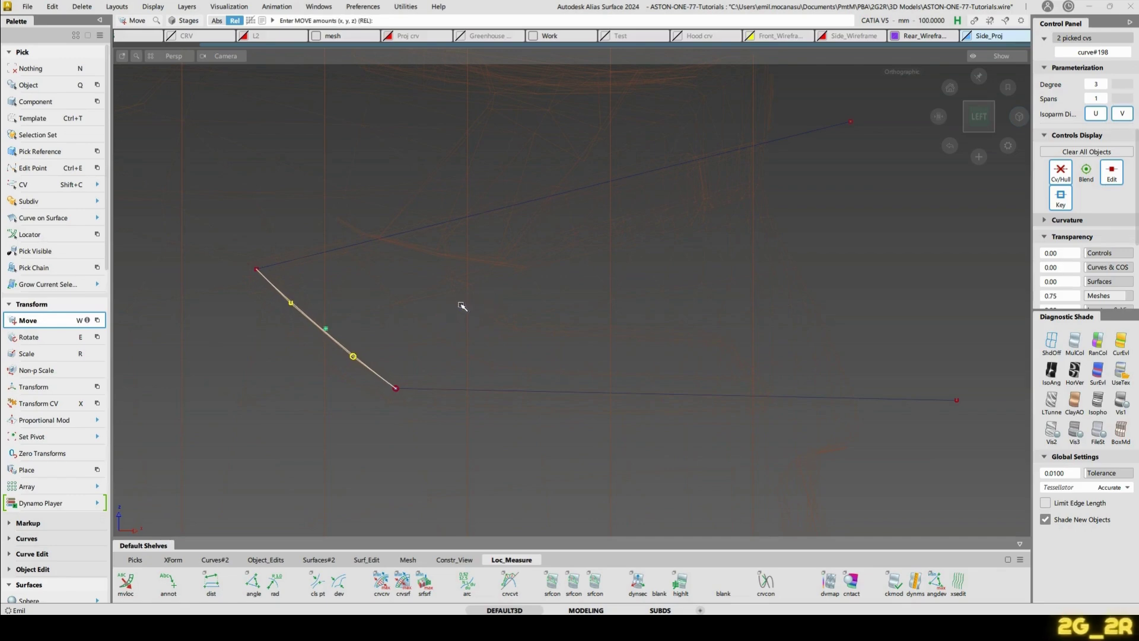
key("n")
Rebuild the lower taillight line as a single-span curve of degree 3.
key("q")
left_click(555, 393)
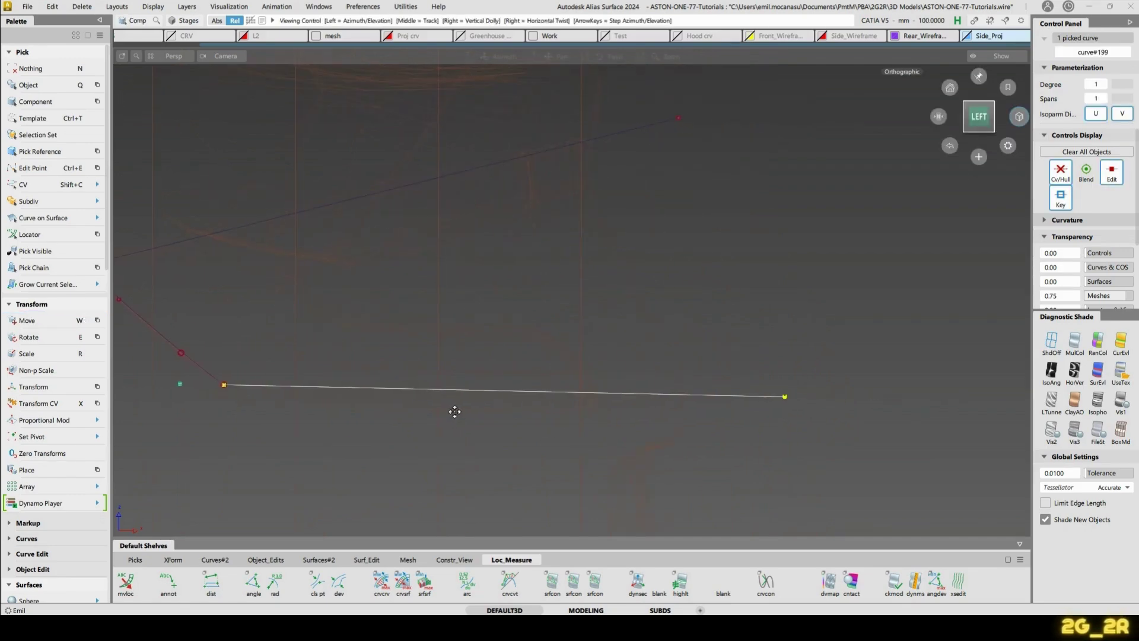
middle_click_drag(555, 393, 507, 379, "alt+shift")
key("ctrl+r")
Move the lower curve's three rear CVs slightly down and forward, leaving its front corner point in place.
key("shift+c")
left_click_drag(918, 435, 918, 436)
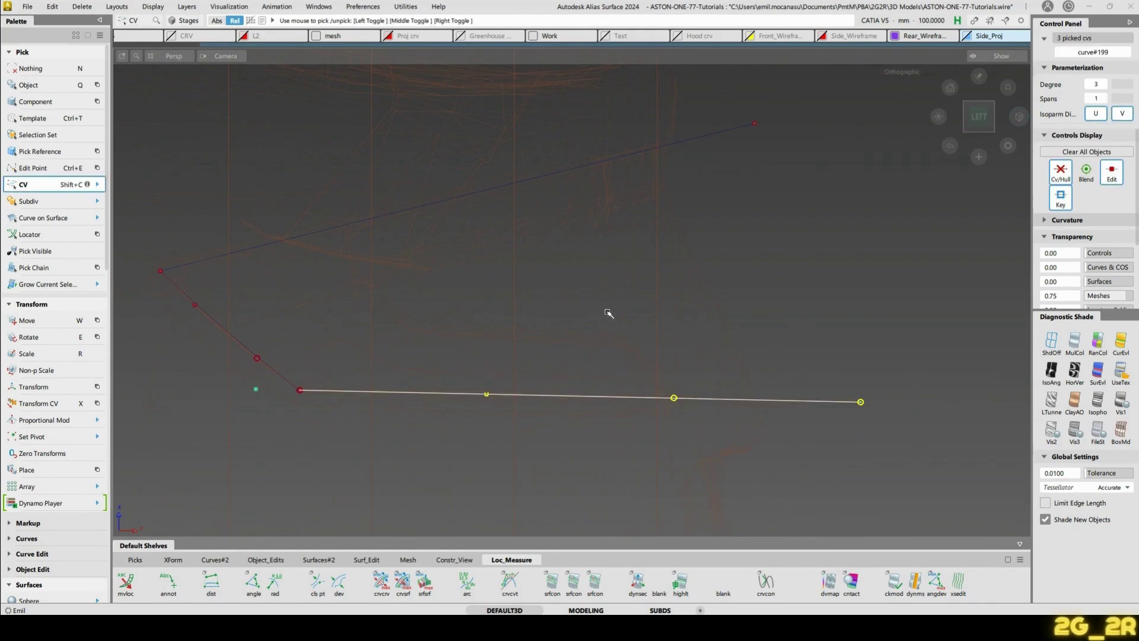
key("w")
left_click_drag(588, 302, 582, 306)
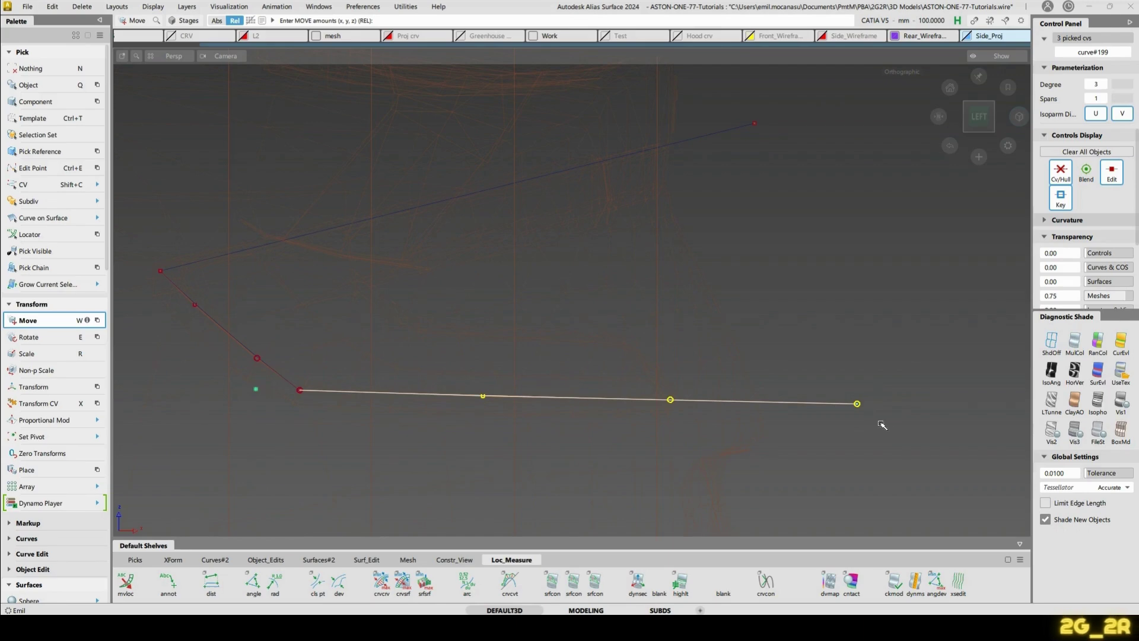
Assign the three outer taillight curves in the left view to the Side_Proj layer.
key("n")
scroll(453, 284, "down", 2)
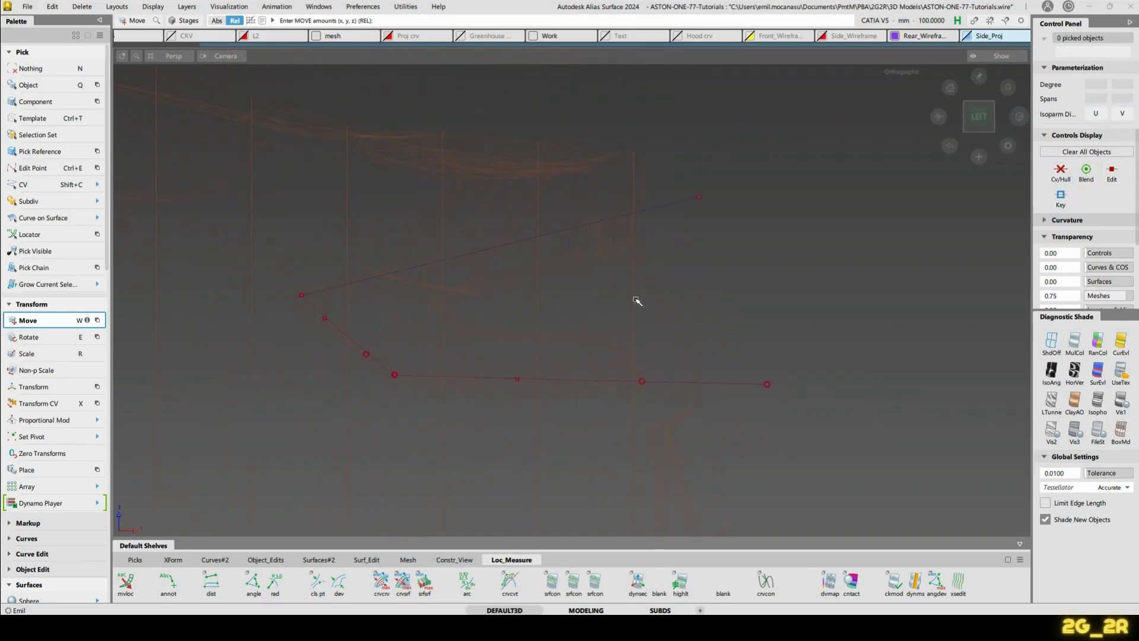
left_click_drag(251, 143, 587, 391)
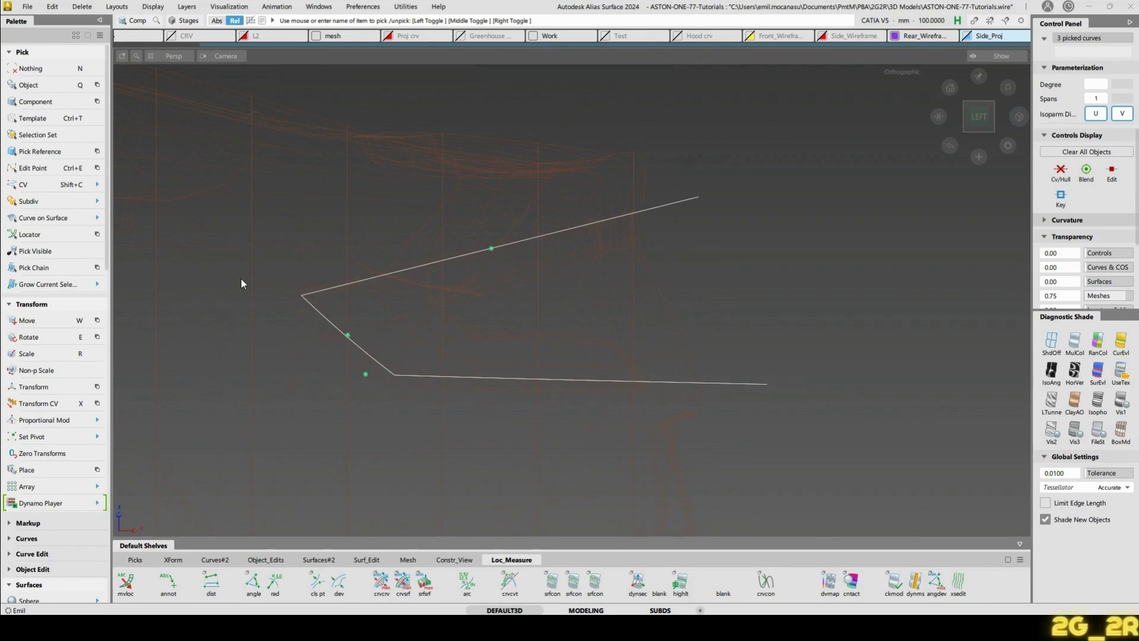
key("ctrl+shift+a")
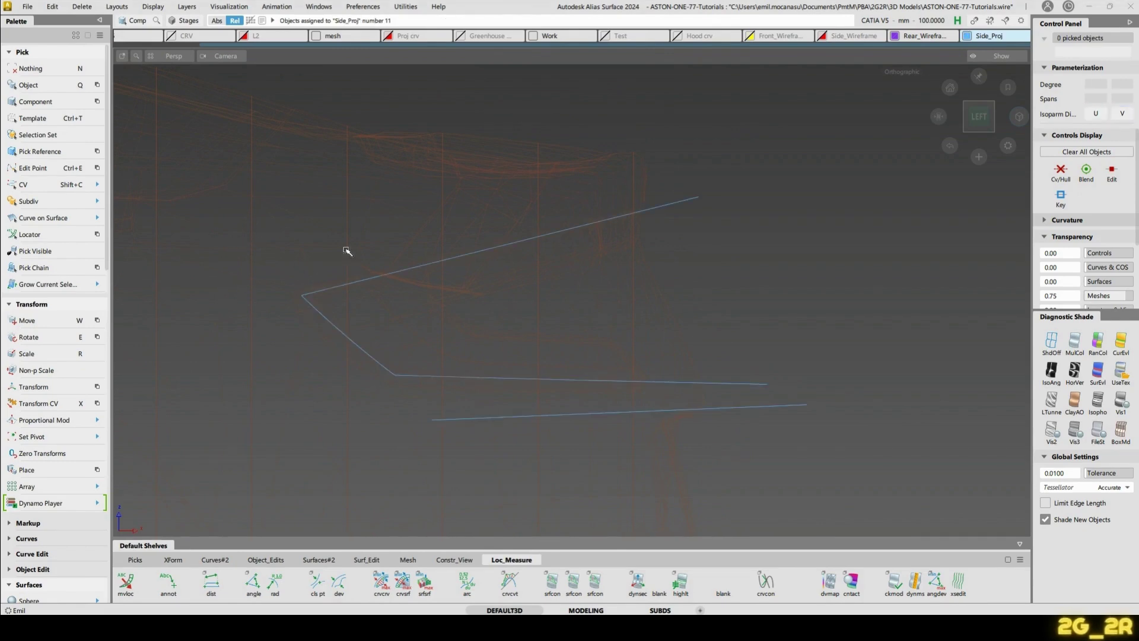
middle_click_drag(526, 221, 611, 265, "alt+shift")
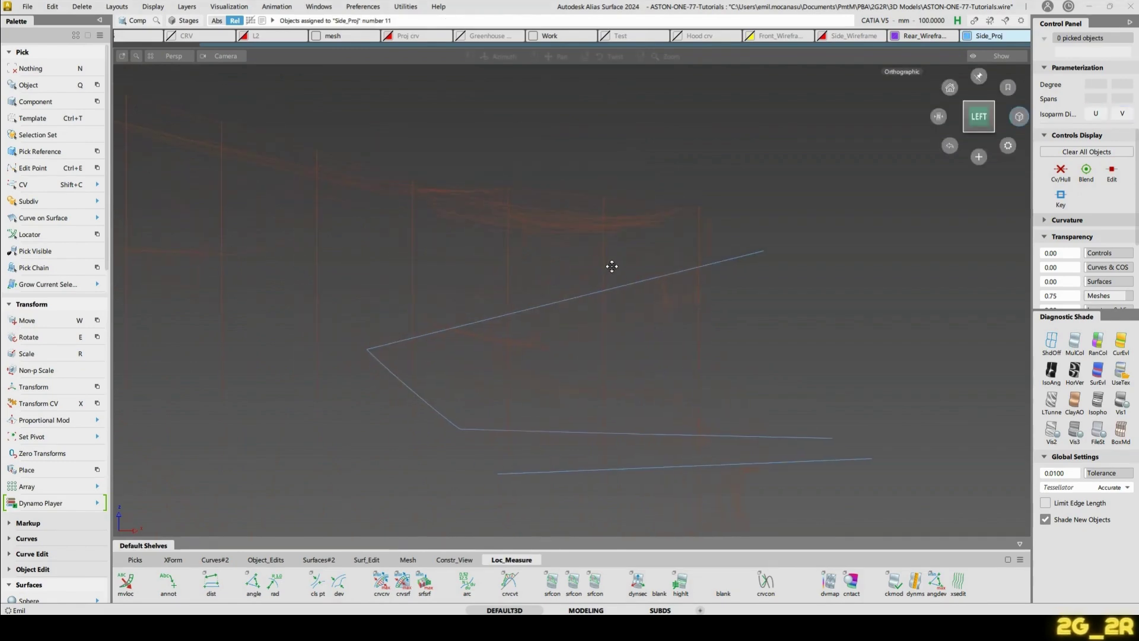
Shade the mesh, duplicate the upper taillight line and move the copy down onto the inner taillight's upper edge.
left_click(1121, 401)
left_click(725, 242)
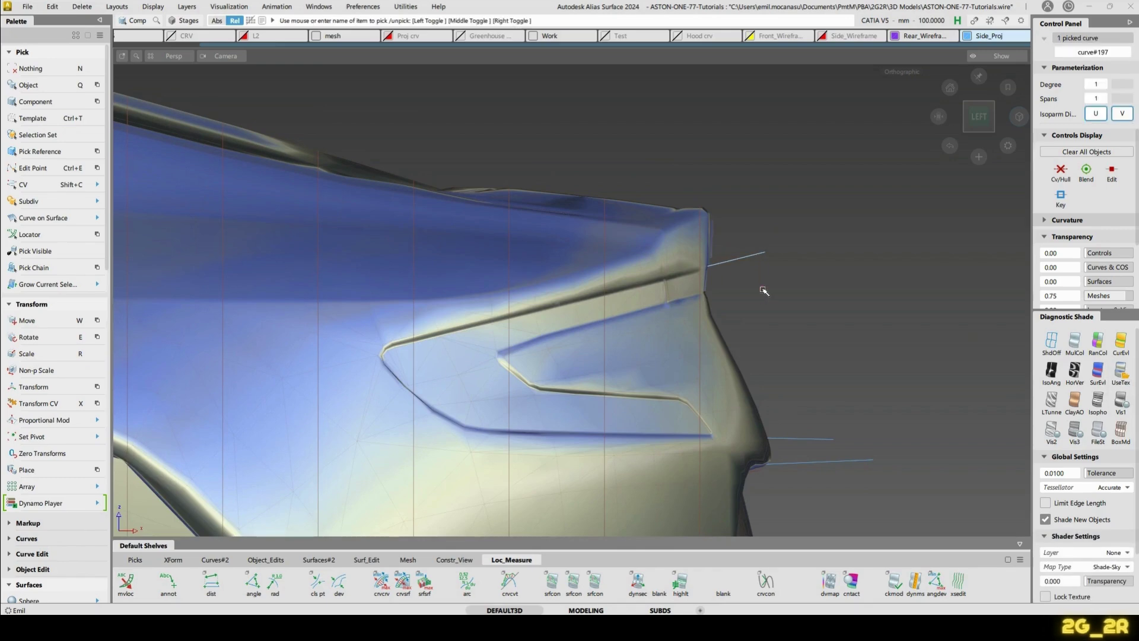
key("ctrl+v")
right_click_drag(809, 267, 819, 295)
Set the copied line's pivot near the body's rear edge and rotate the line by -0.5 degrees about Y.
key("Insert")
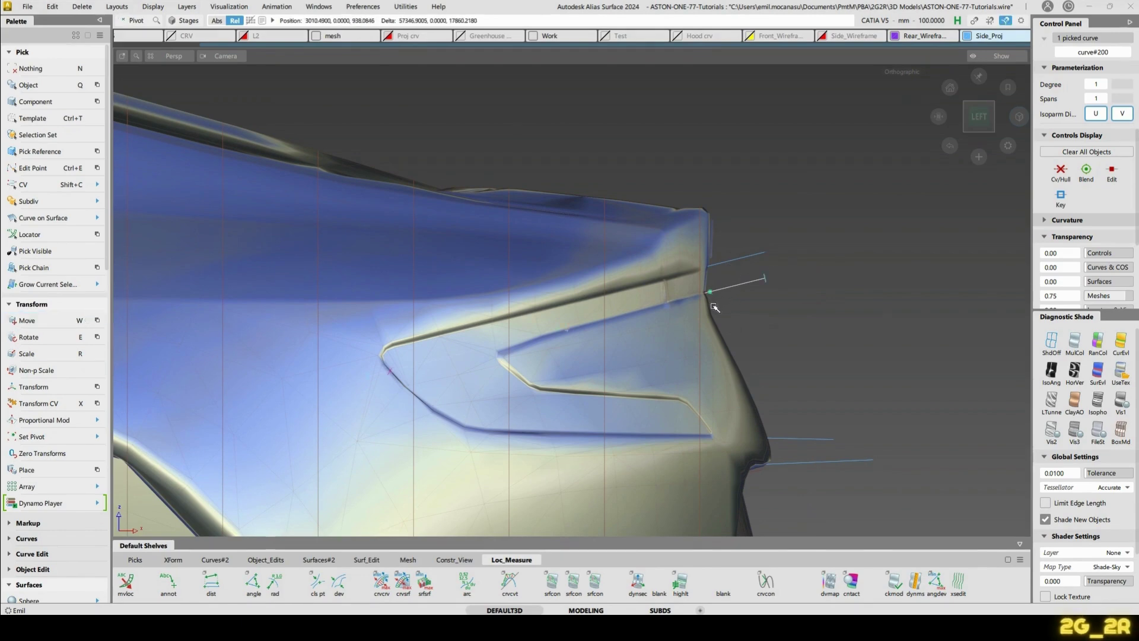
key("e")
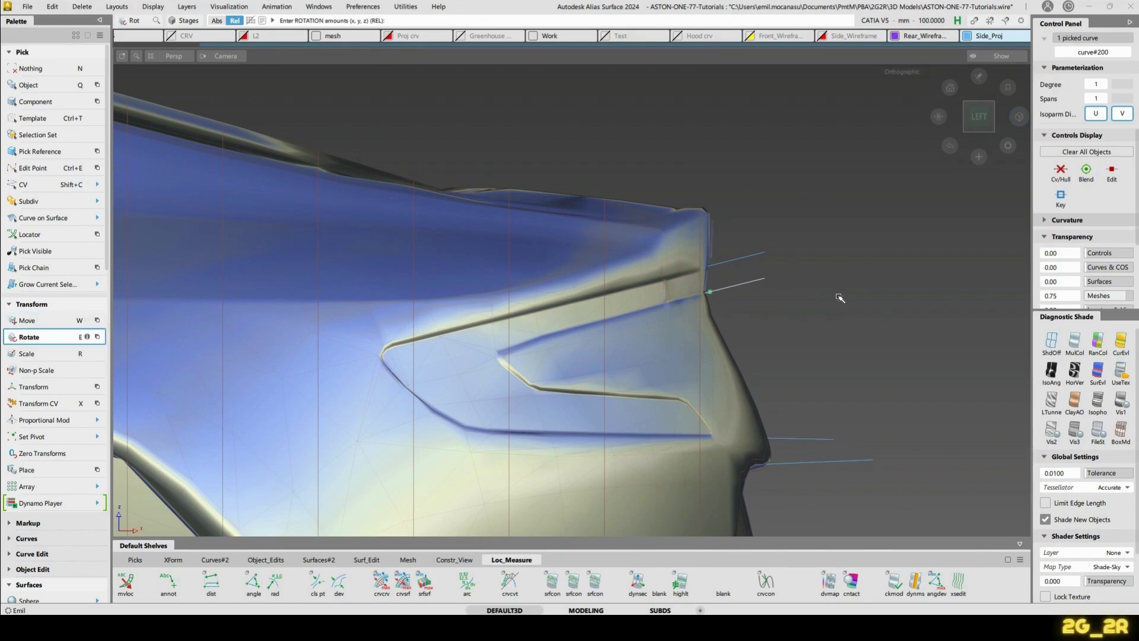
middle_click_drag(841, 298, 836, 294)
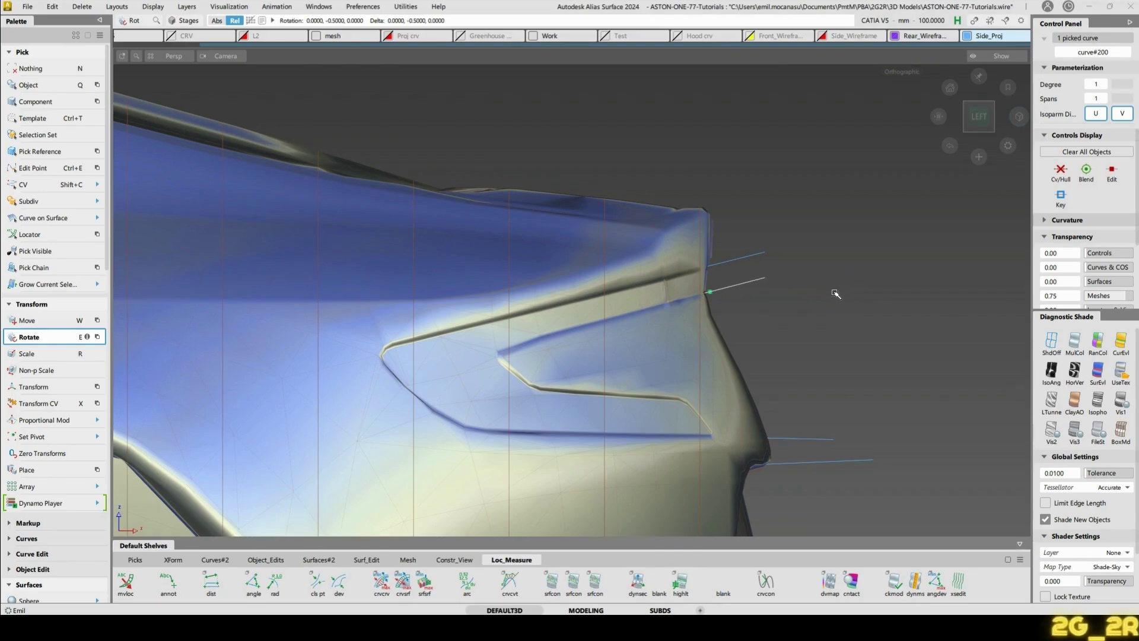
Switch the mesh to wireframe and shorten the copied line from its front end by about 241 mm with Extend.
left_click(1051, 341)
scroll(705, 298, "up", 5)
key("n")
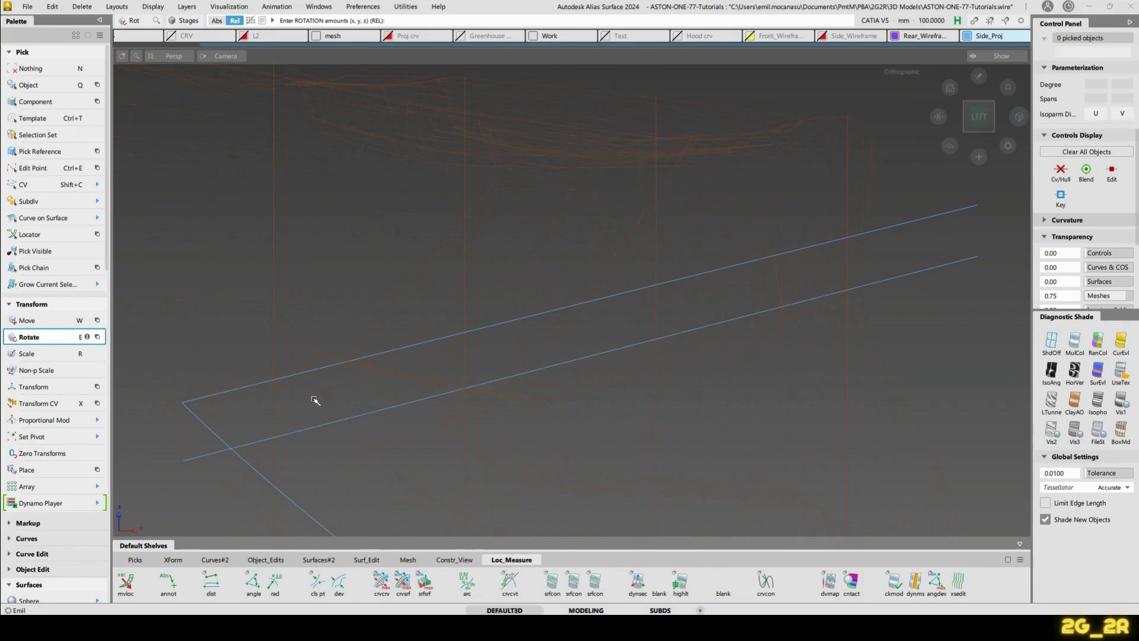
left_click_drag(241, 368, 272, 425, "ctrl+shift")
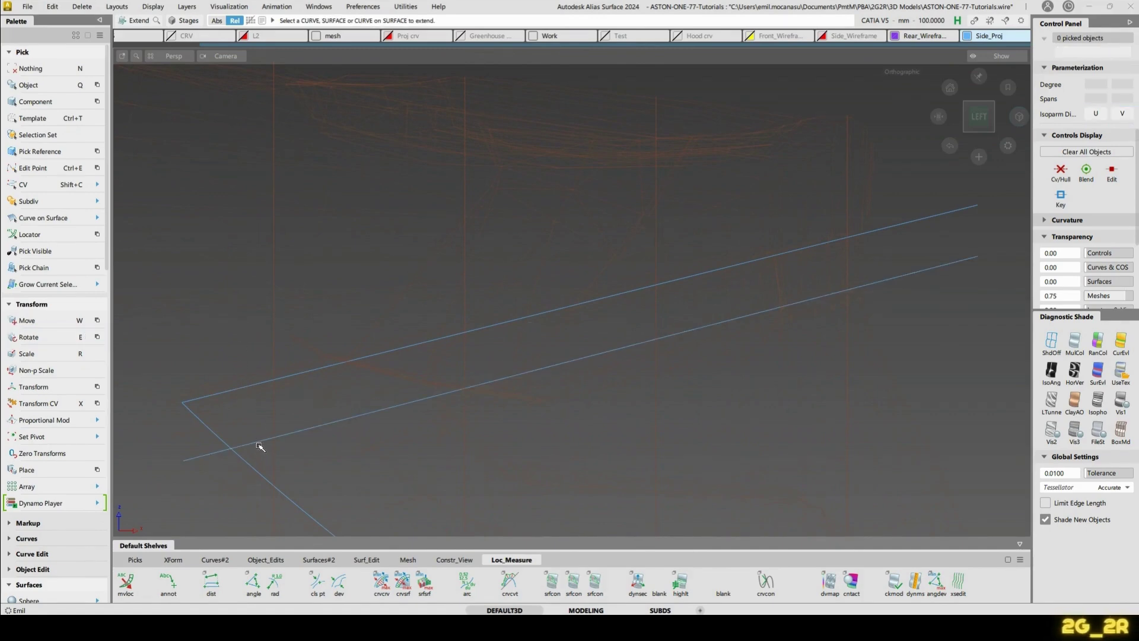
left_click_drag(184, 460, 639, 342)
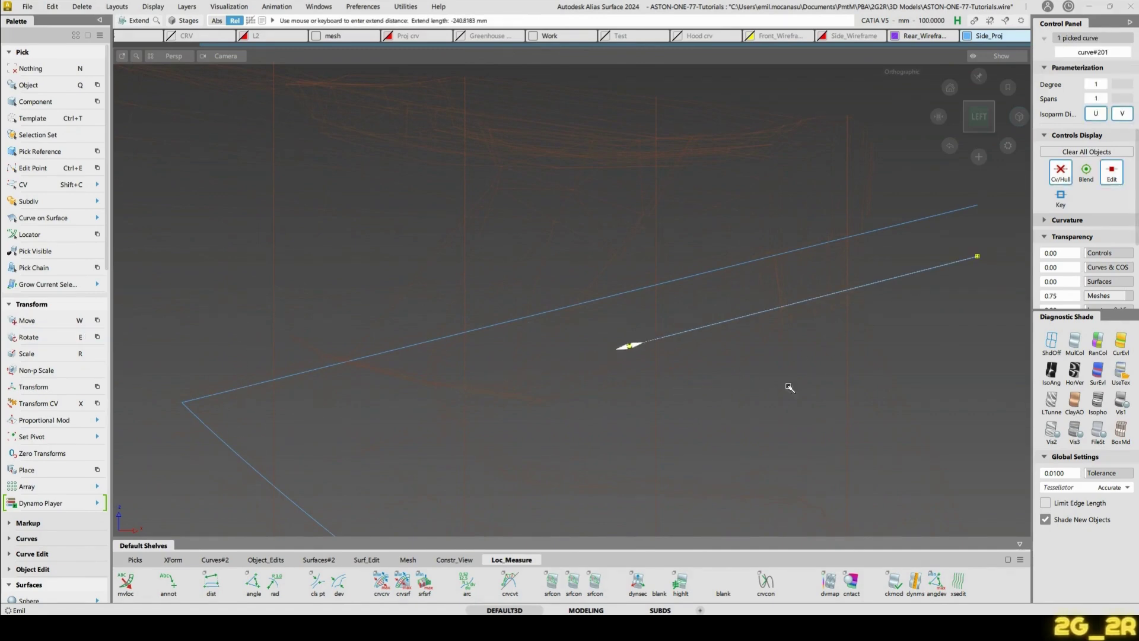
key("n")
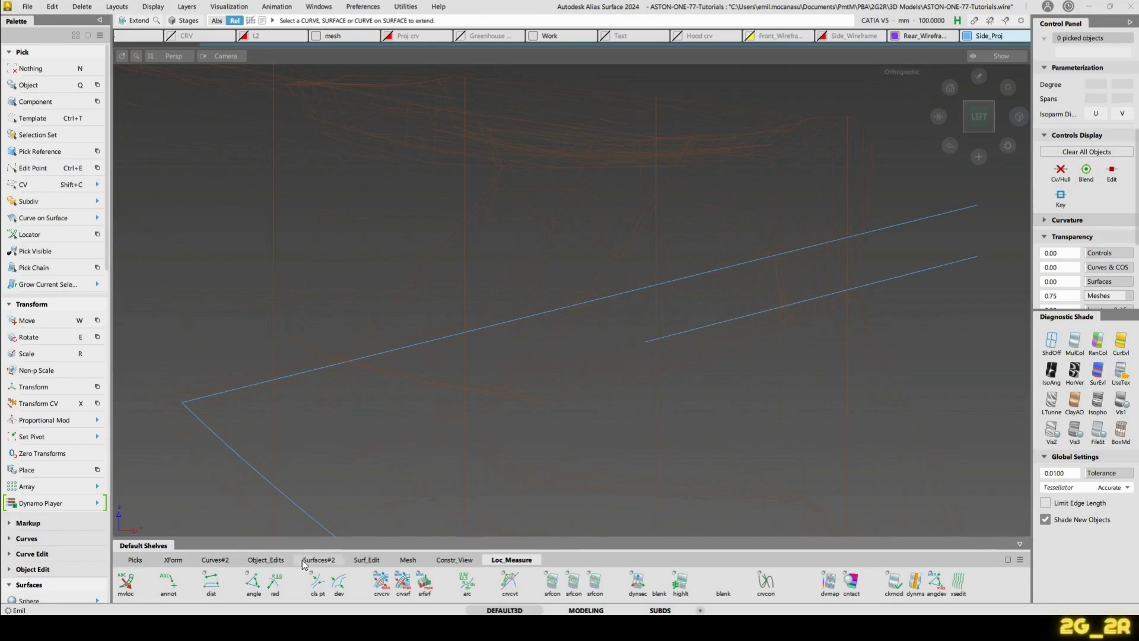
Extend the shortened line forward about 146 mm as a separate curve and rebuild that piece to degree 3 with one span.
left_click(265, 560)
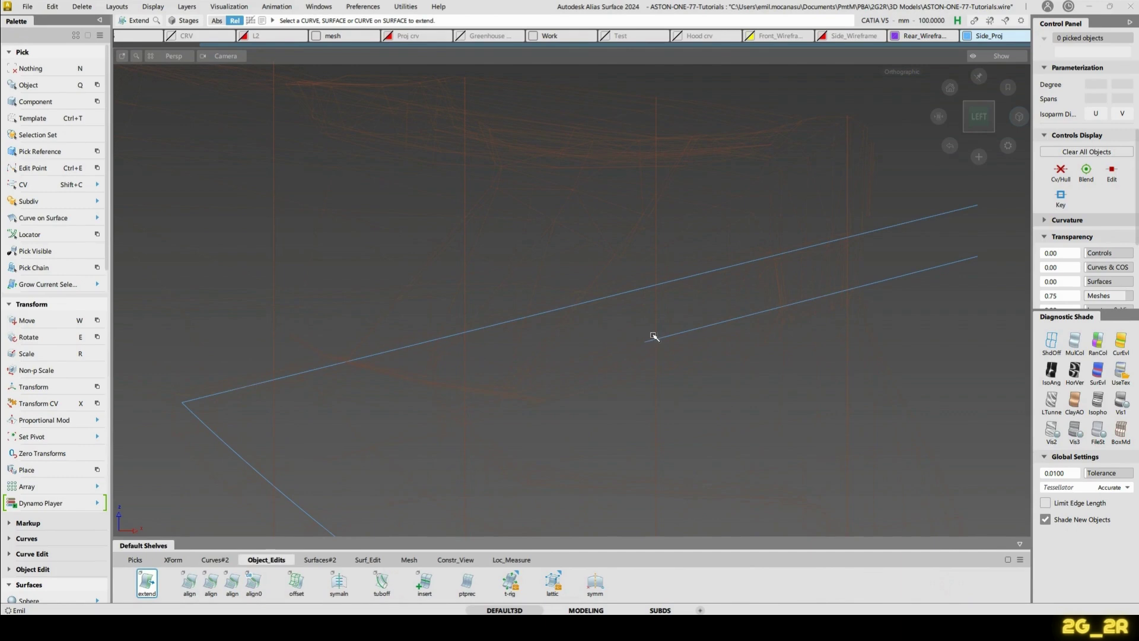
left_click_drag(653, 342, 374, 411)
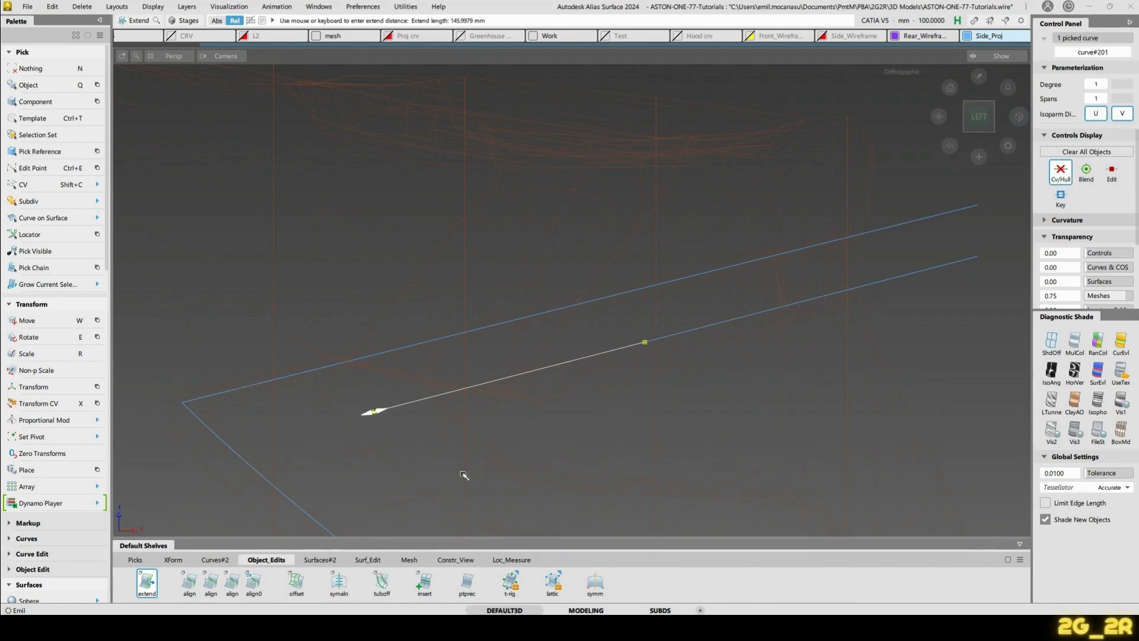
key("ctrl+shift+r")
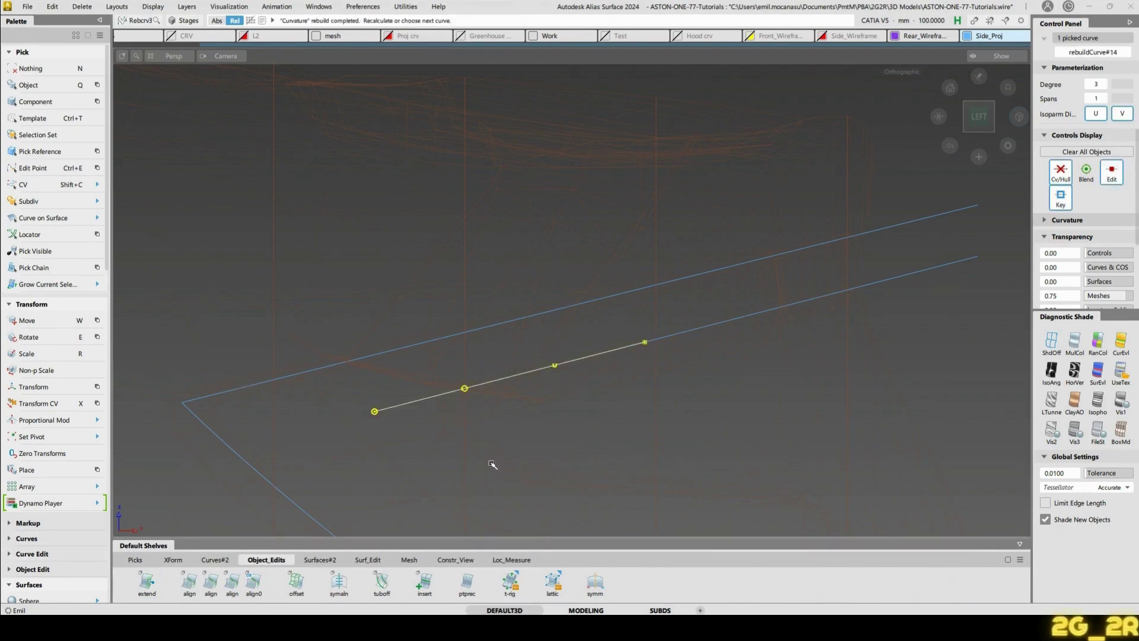
key("shift+c")
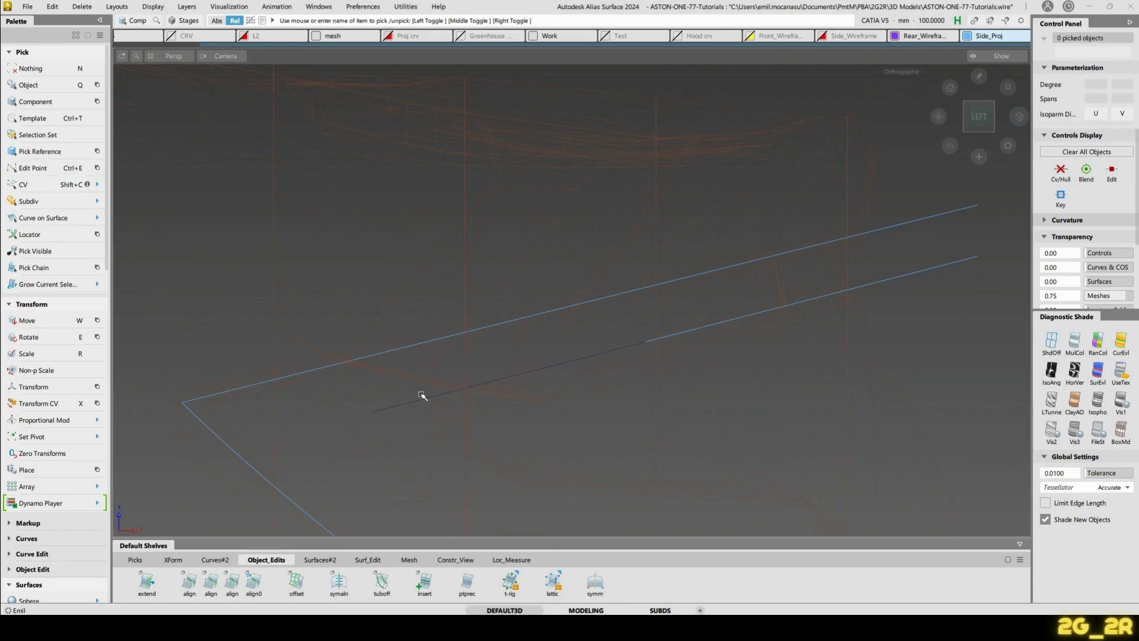
left_click(1060, 172)
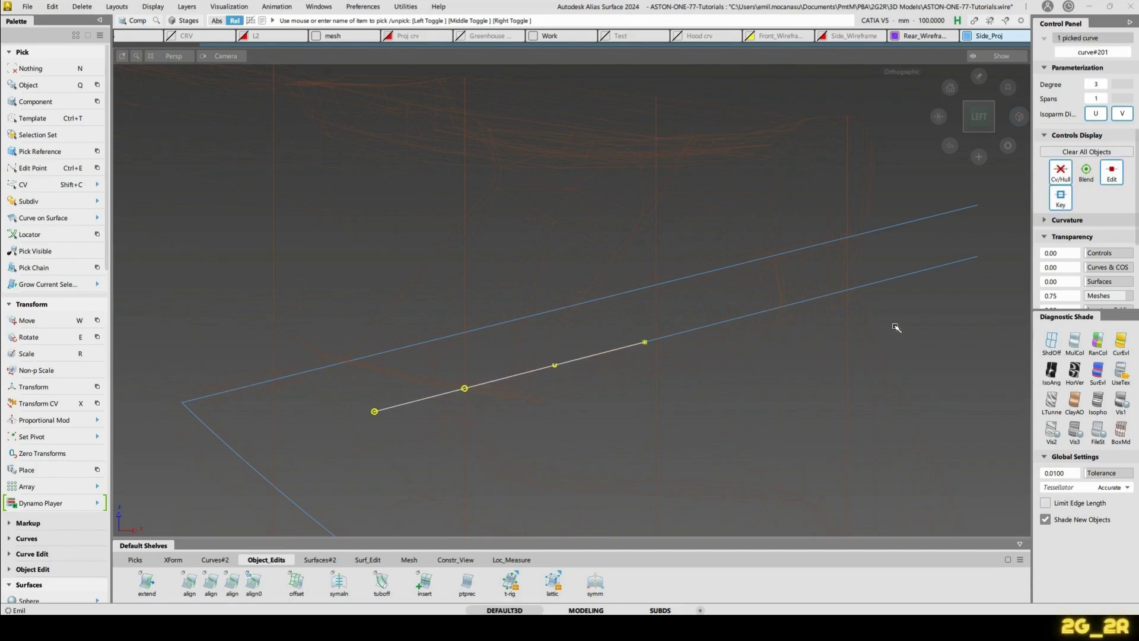
Pick the six taillight side curves and move them sideways in the front view, snapping to the existing projection curves beside the car.
left_click(854, 350)
left_click(627, 322)
left_click_drag(627, 322, 600, 368, "alt+shift")
left_click(572, 382)
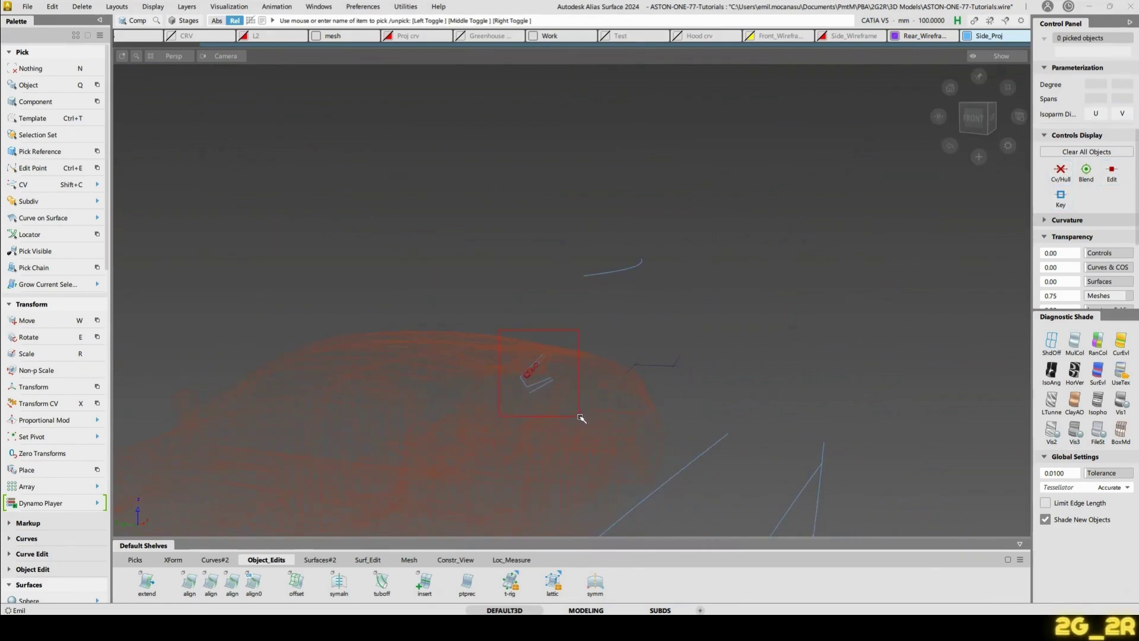
left_click(527, 373)
left_click(974, 117)
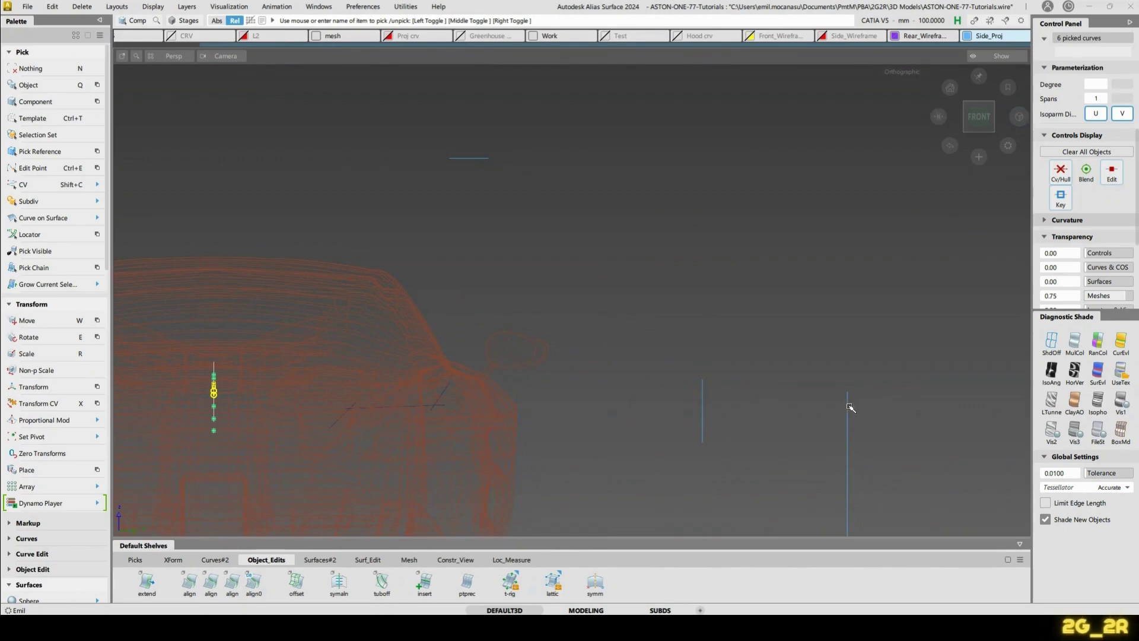
key("w")
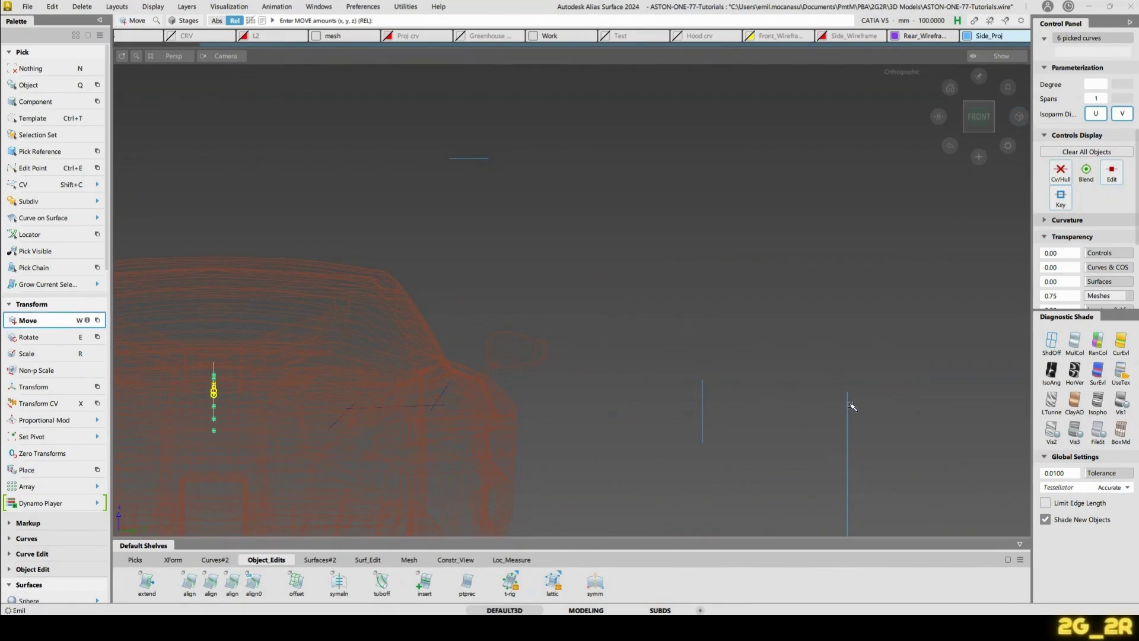
left_click_drag(852, 401, 849, 382, "ctrl")
Return to the shaded left view and align the front extension curve to the straight inner line behind it.
right_click_drag(849, 381, 804, 337, "alt+shift")
left_click_drag(805, 337, 963, 298, "alt+shift")
middle_click_drag(963, 298, 536, 281, "alt+shift")
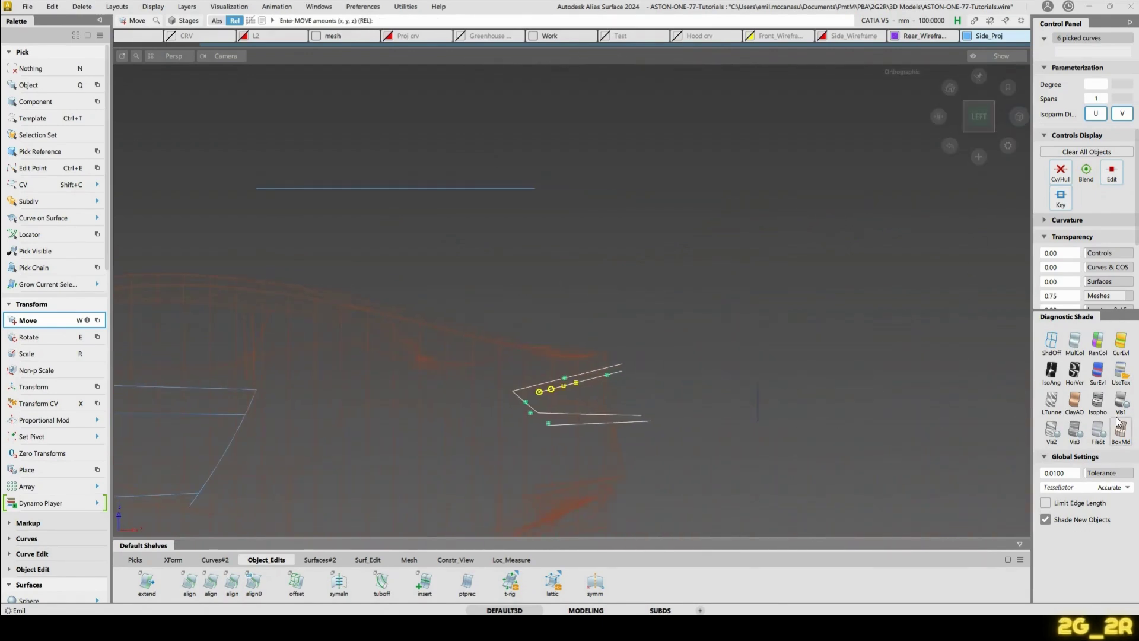
right_click_drag(576, 407, 732, 367, "alt+shift")
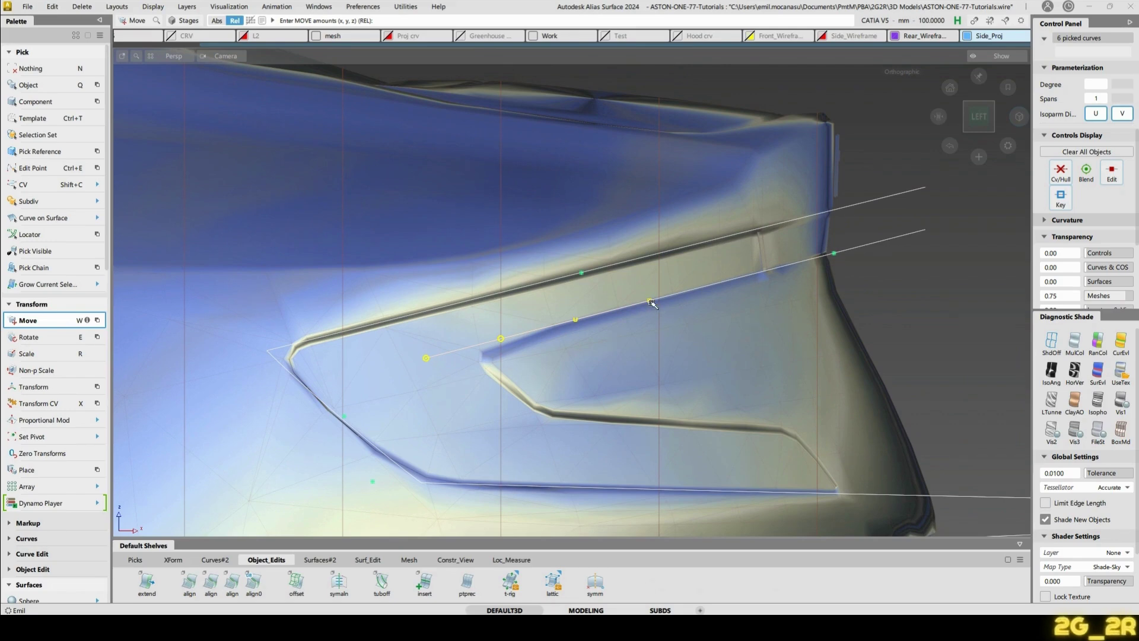
key("n")
left_click(232, 583)
right_click_drag(415, 314, 420, 285, "alt+shift")
middle_click_drag(630, 285, 590, 325, "alt+shift")
left_click(590, 342)
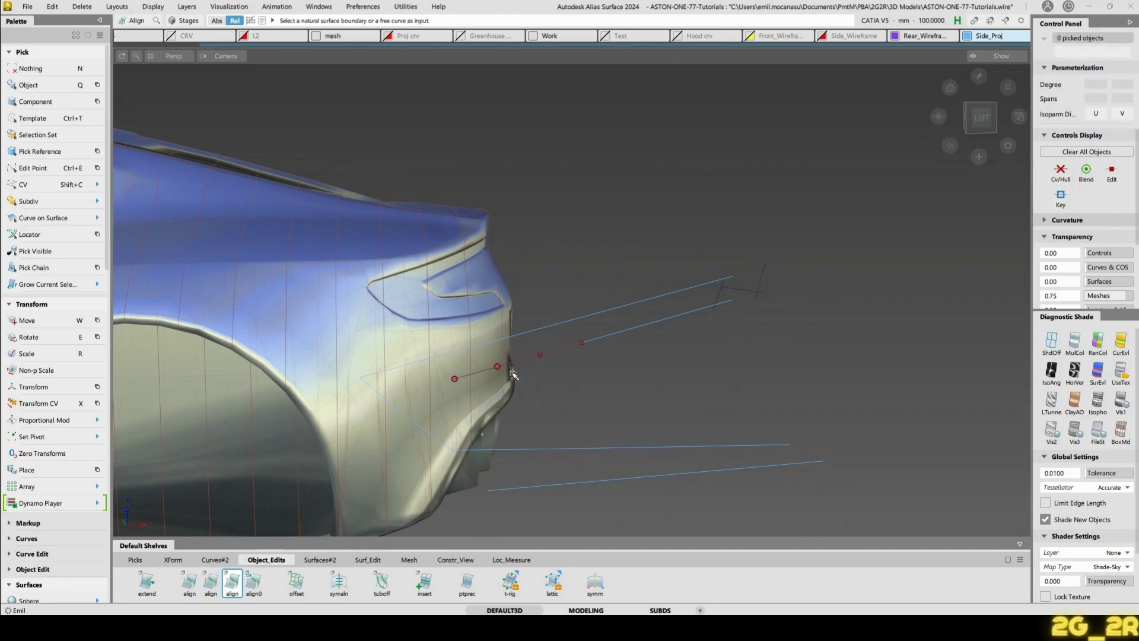
Move the aligned curve's frontmost CV slightly down so the curve bends along the inner taillight's upper edge.
key("shift+c")
left_click_drag(442, 371, 477, 411)
left_click(992, 114)
right_click_drag(686, 289, 772, 238, "alt+shift")
key("w")
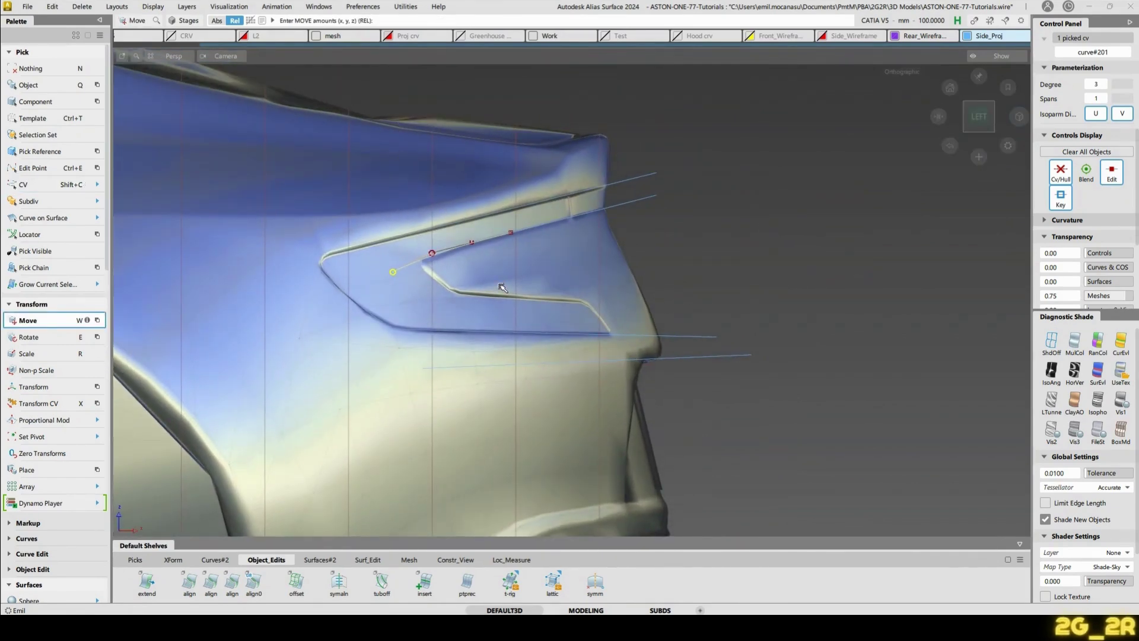
key("n")
right_click_drag(509, 331, 457, 286, "alt+shift")
key("shift+e")
left_click_drag(327, 261, 348, 251, "ctrl")
left_click_drag(425, 285, 418, 310, "ctrl")
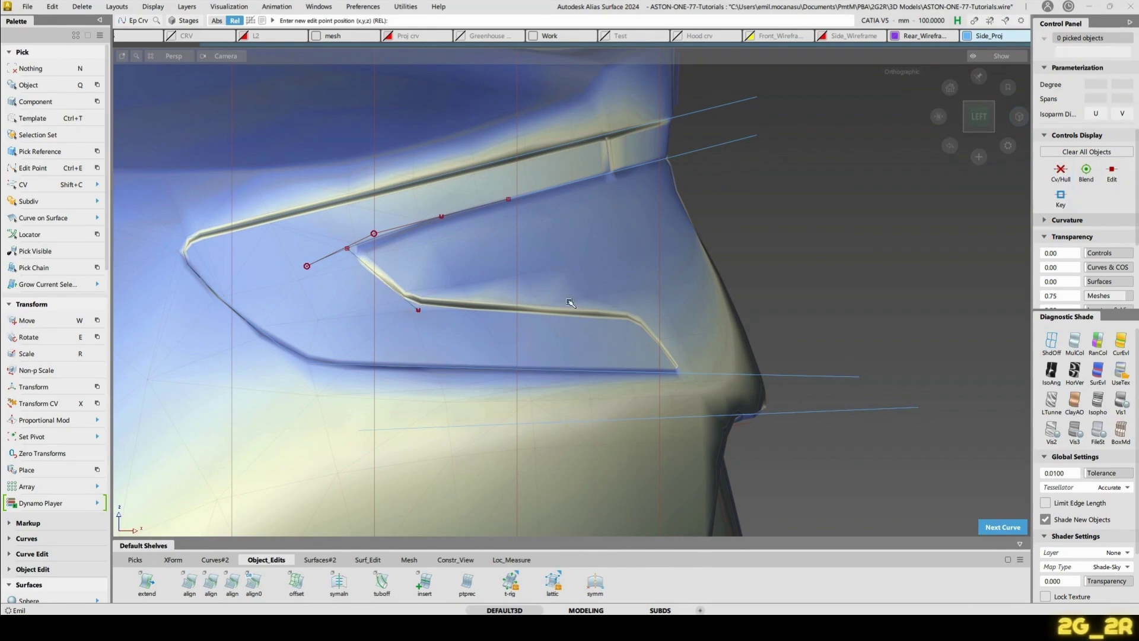
key("Escape")
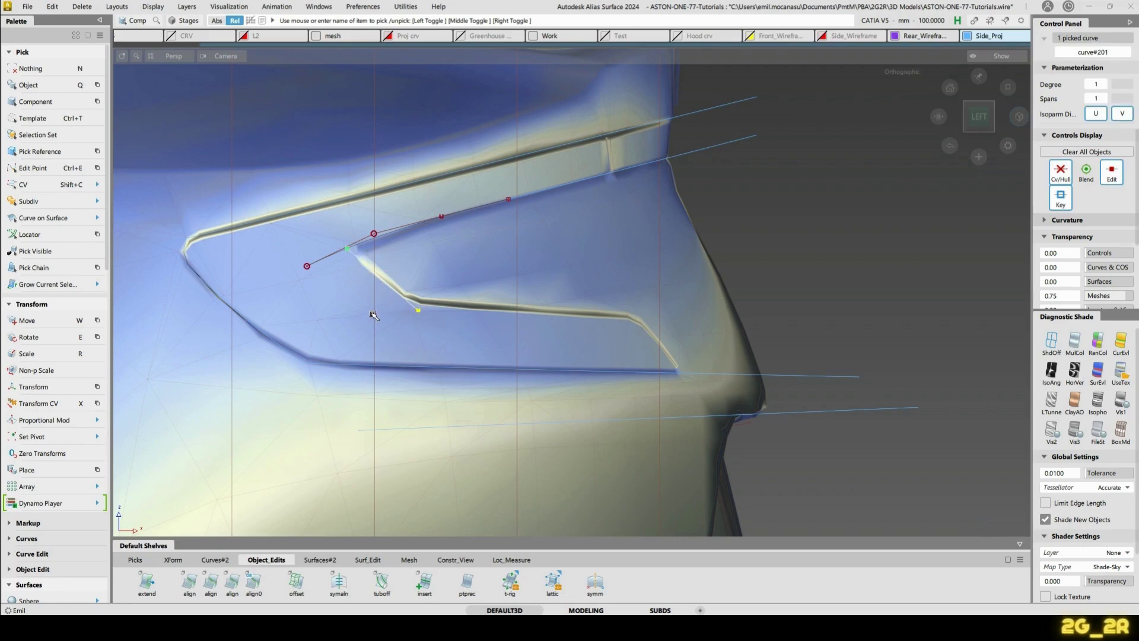
key("Delete")
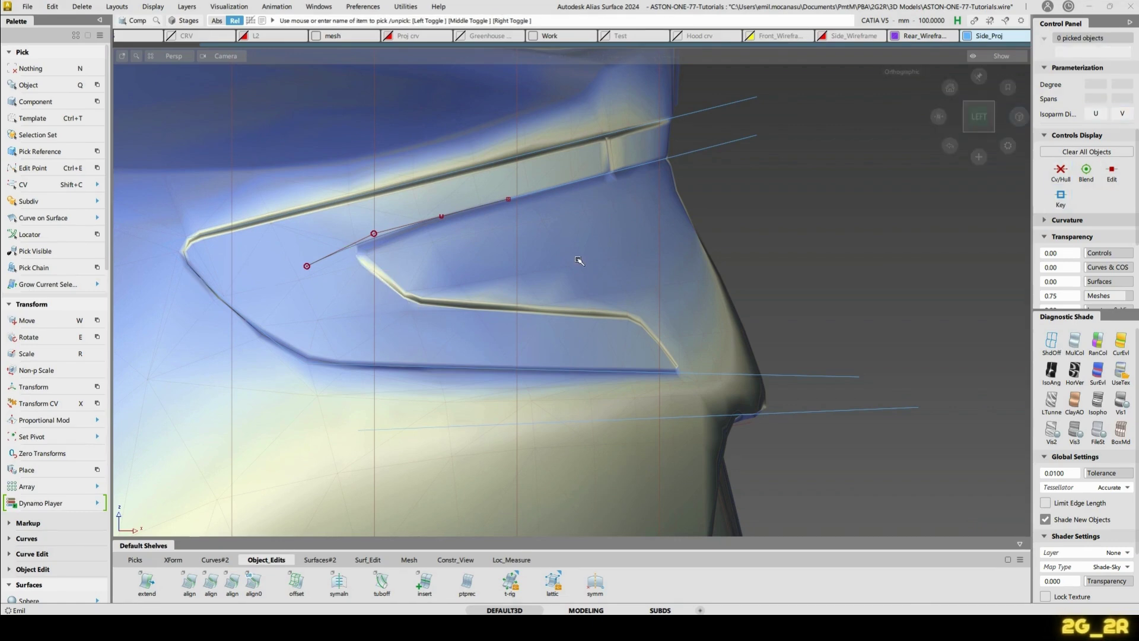
Assign the two inner upper-edge curves to the Side_Proj layer.
left_click(499, 204)
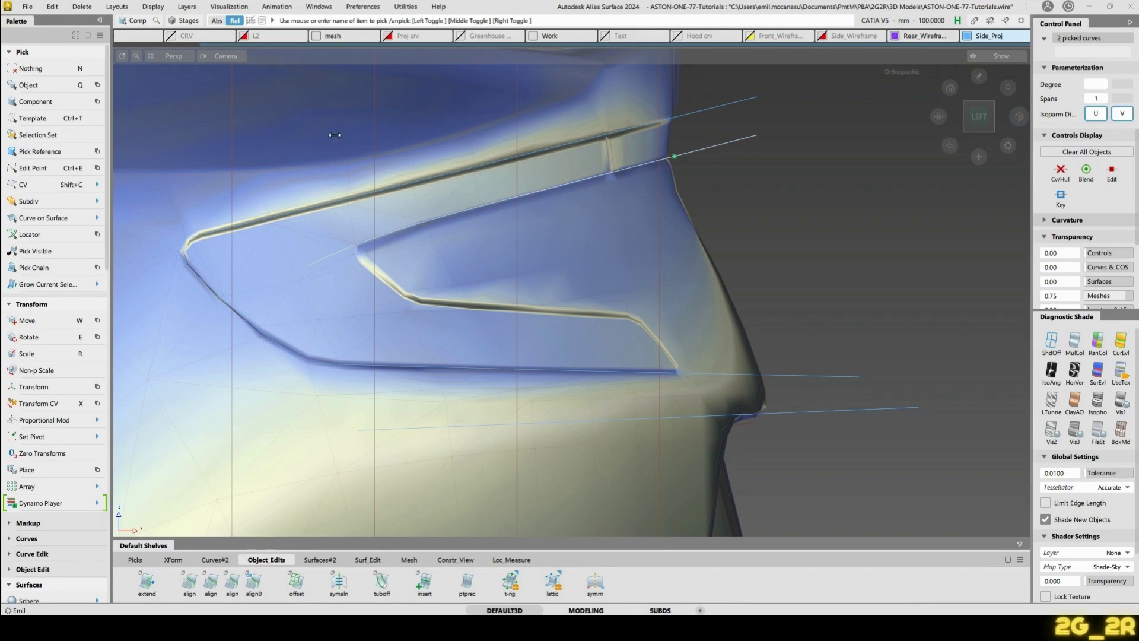
key("ctrl+shift+a")
In the back view, pick the three inner taillight projection curves and assign them to a new layer named Rear_Proj.
left_click_drag(477, 290, 356, 351, "alt+shift")
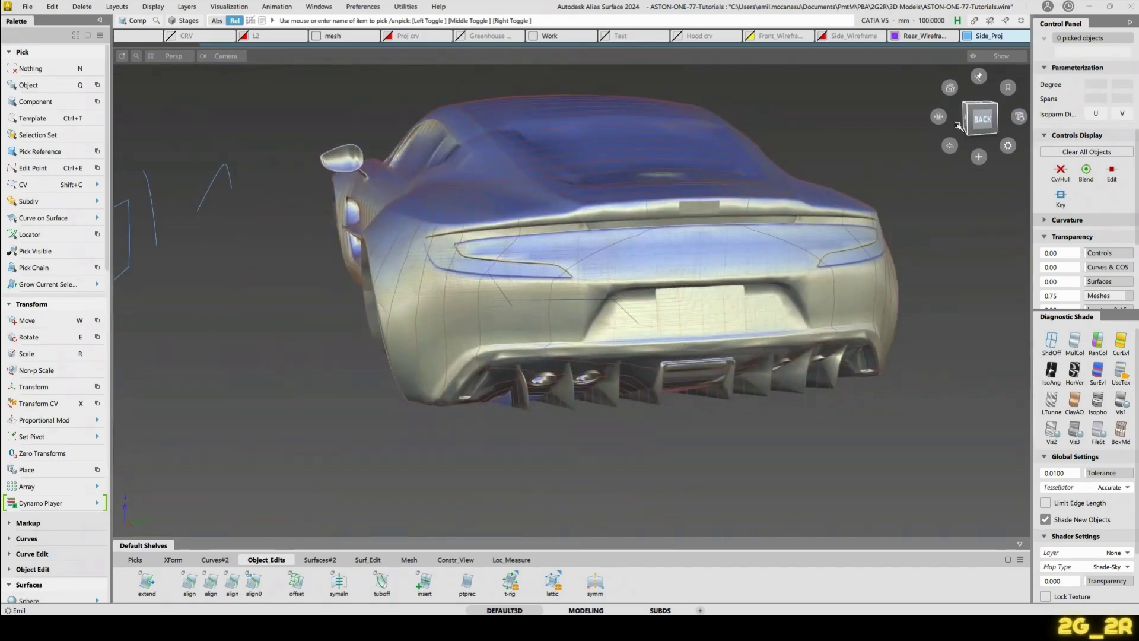
left_click(980, 118)
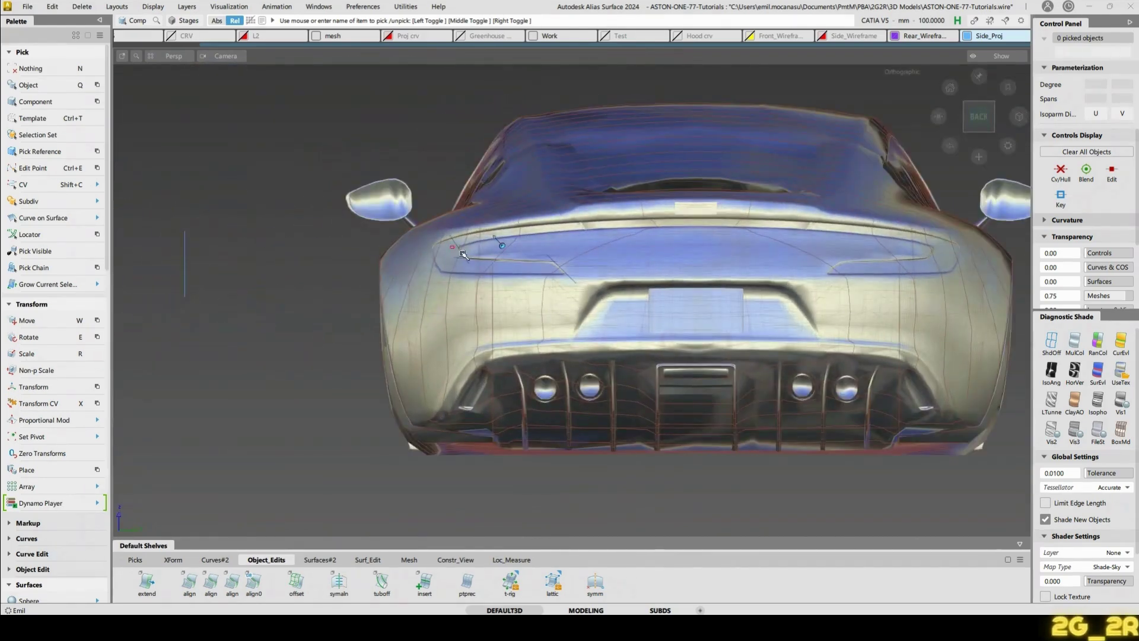
left_click(542, 311)
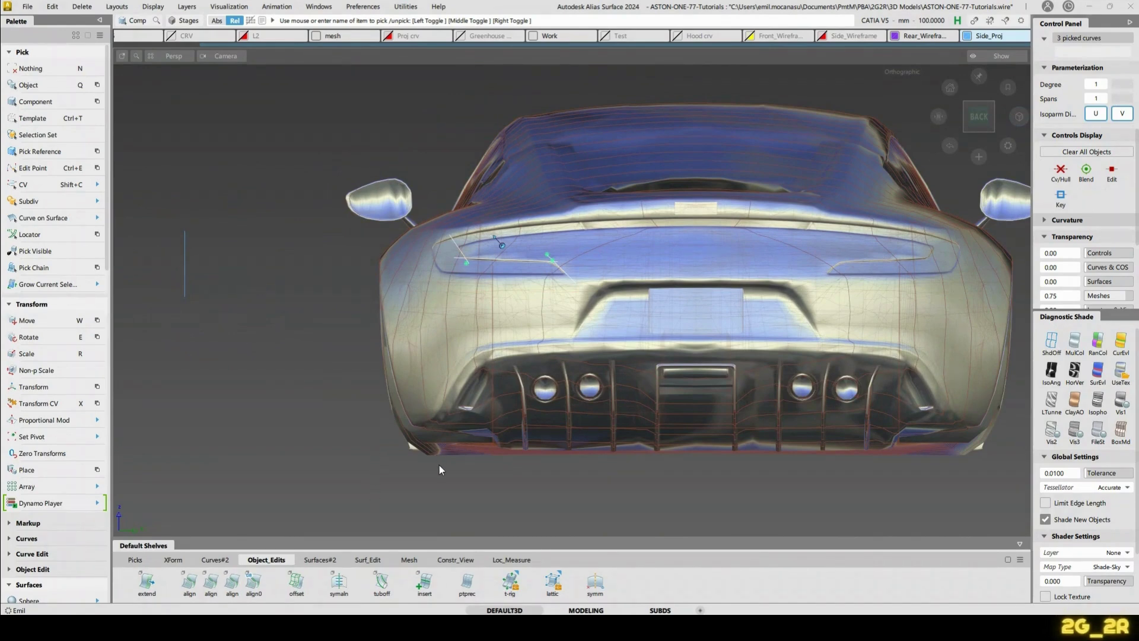
key("ctrl+l")
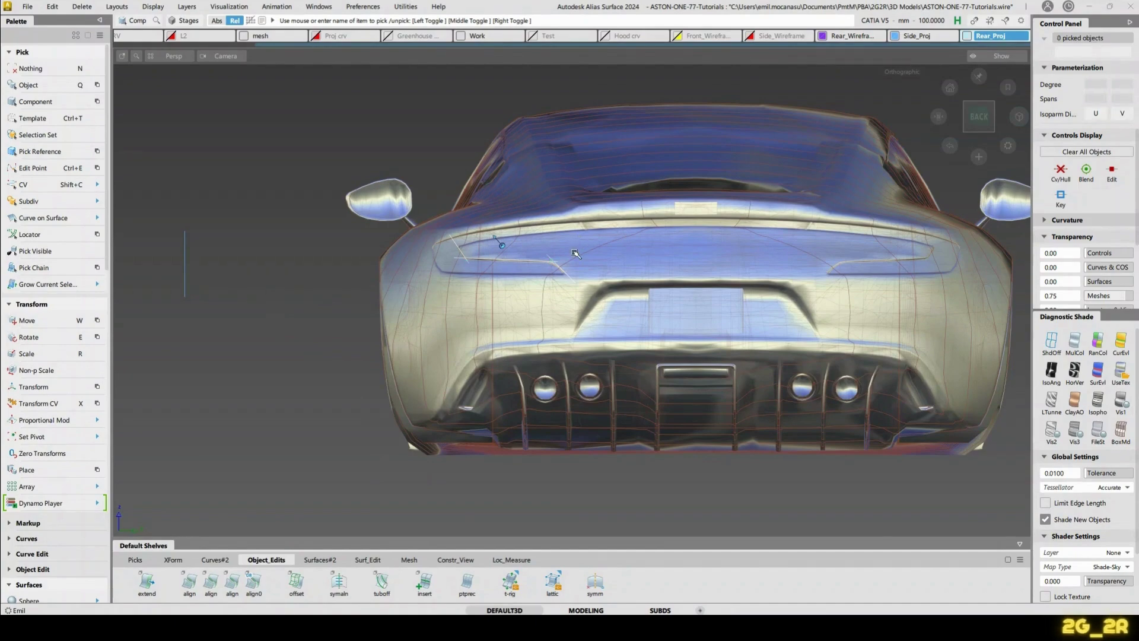
scroll(581, 249, "up", 5)
scroll(584, 340, "up", 5)
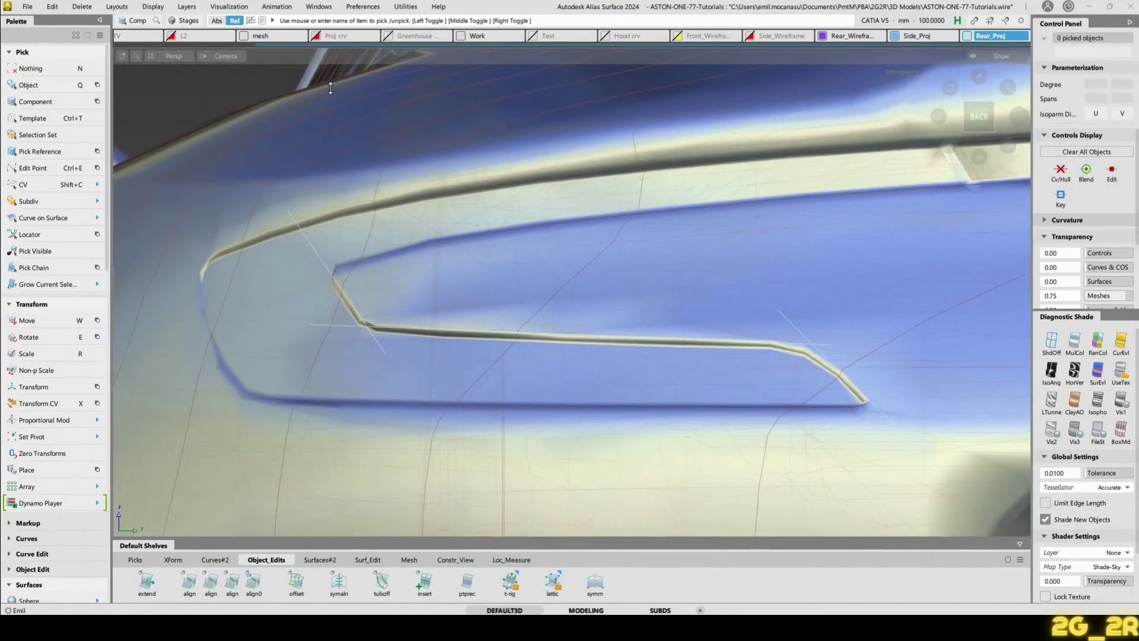
middle_click_drag(330, 88, 365, 118, "alt+shift")
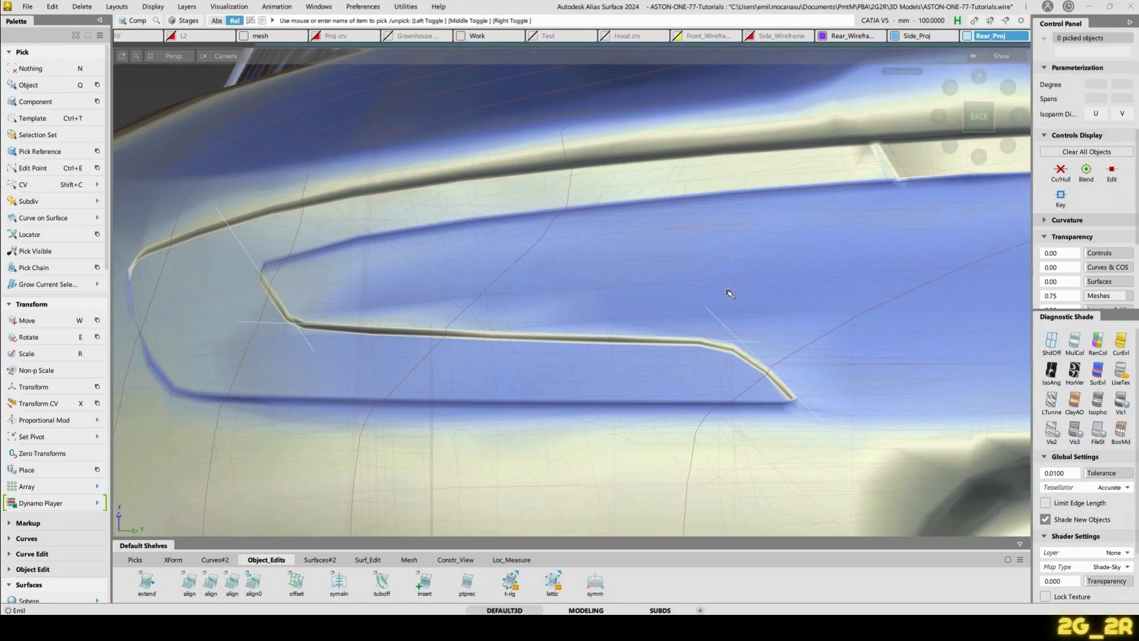
left_click_drag(739, 389, 468, 271, "alt+shift")
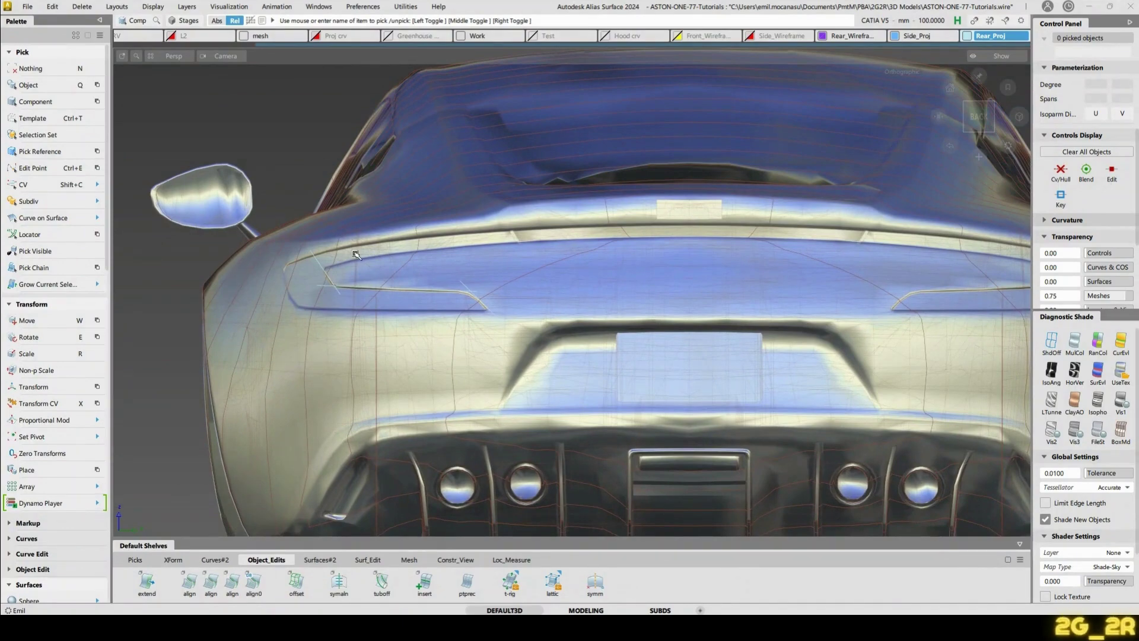
In the left view, draw a short straight edit-point curve down the rearmost tip of the central diffuser frame.
right_click_drag(360, 256, 528, 308, "alt+shift")
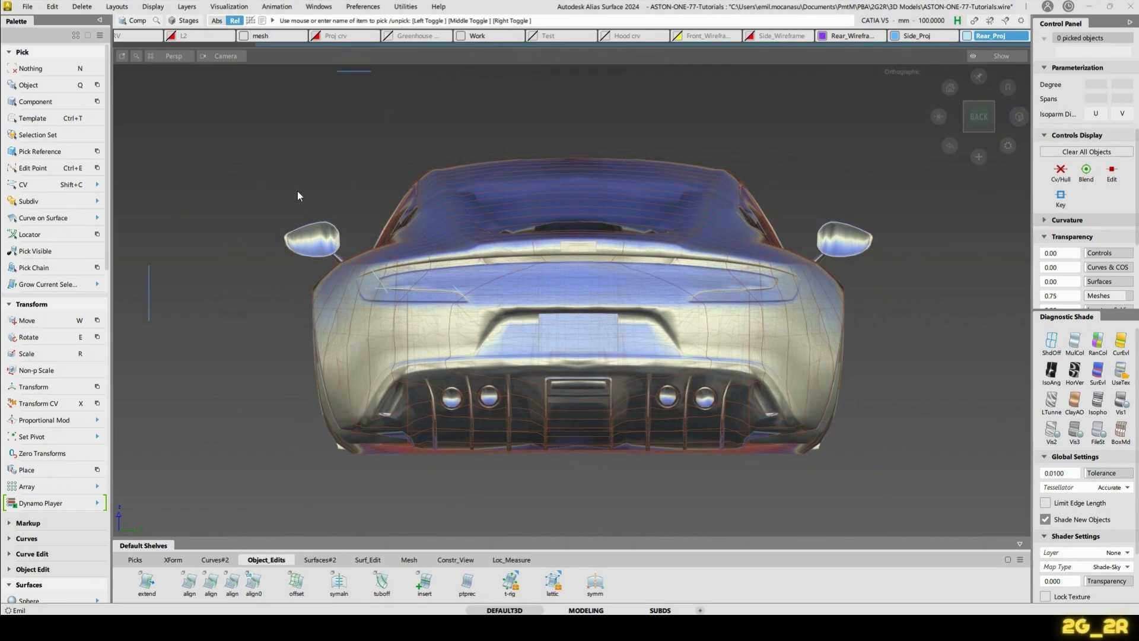
scroll(466, 322, "up", 3)
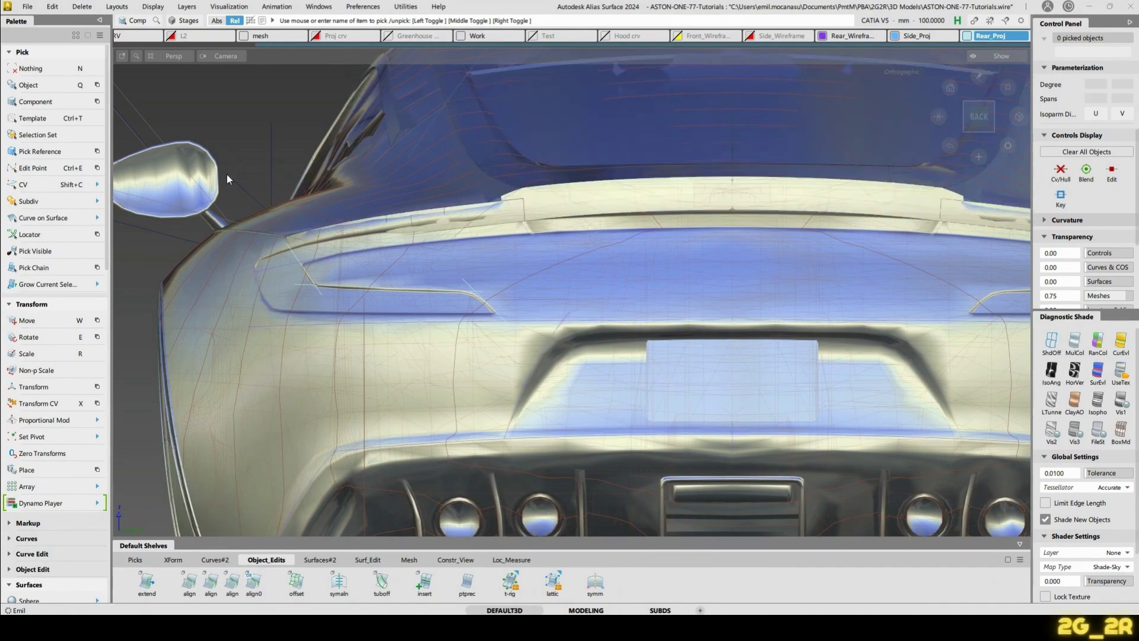
right_click_drag(643, 323, 551, 350, "alt+shift")
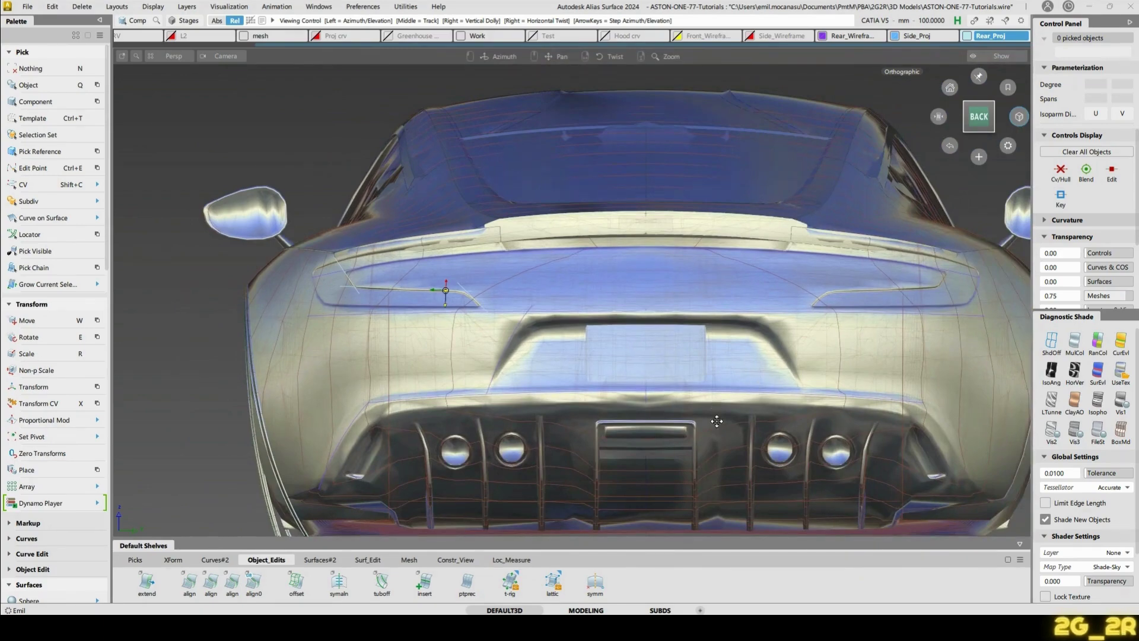
left_click_drag(358, 428, 867, 380, "alt+shift")
left_click(972, 116)
right_click_drag(821, 273, 765, 267, "alt+shift")
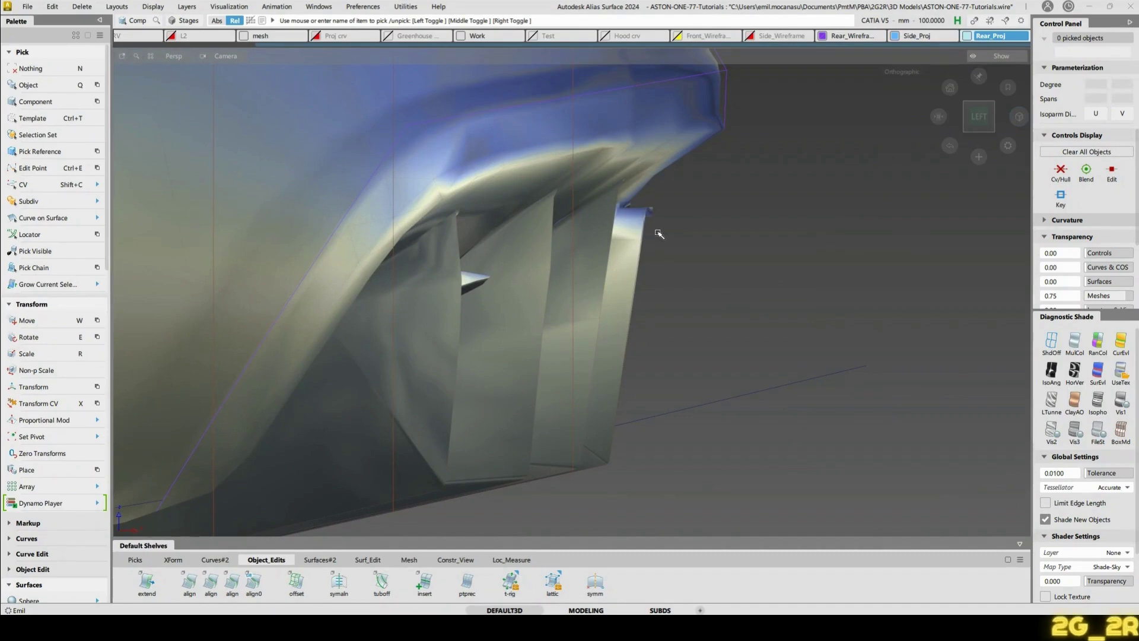
right_click_drag(689, 196, 486, 252, "alt+shift")
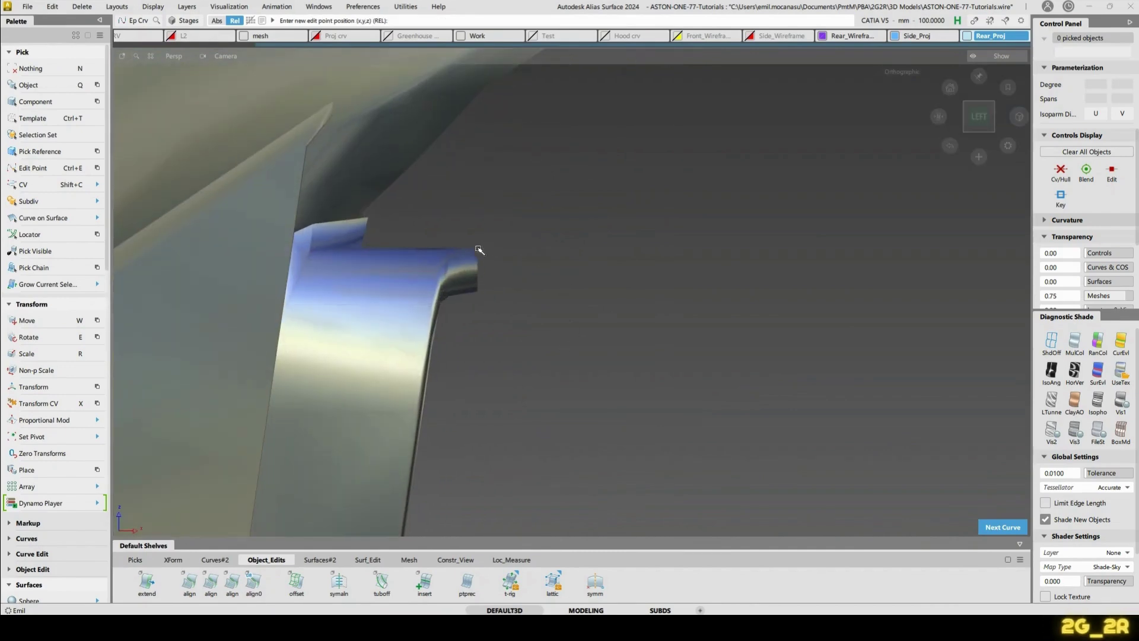
left_click(478, 247)
left_click(481, 295)
right_click_drag(481, 295, 671, 237, "alt+shift")
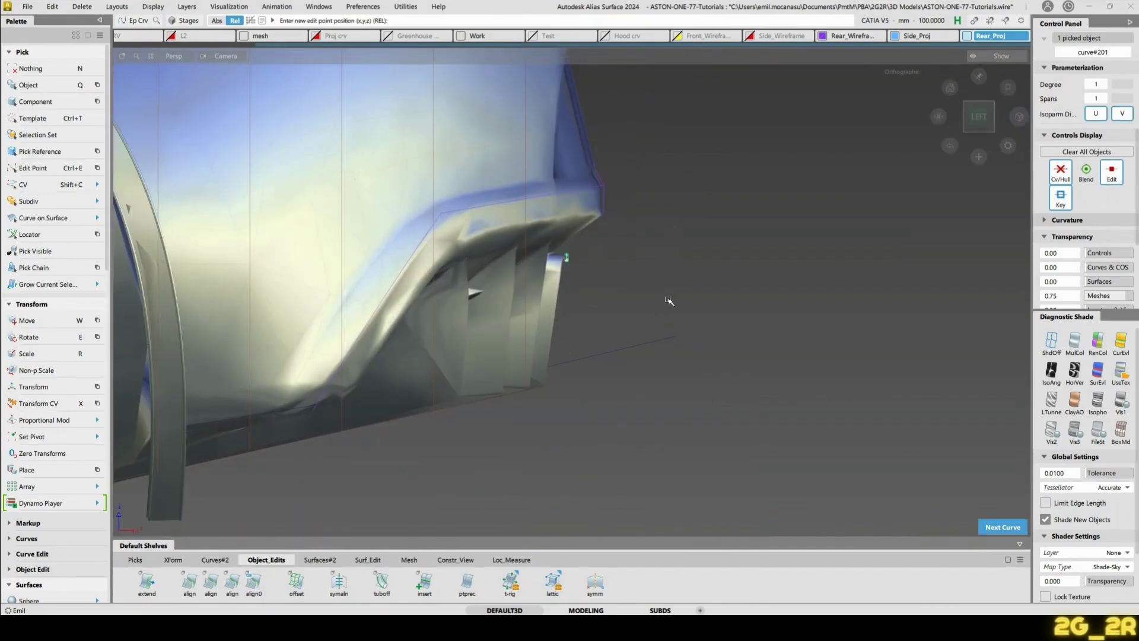
key("n")
Inspect the short frame curve and the surrounding diffuser from the left, from underneath and from the back.
right_click_drag(627, 380, 579, 275, "alt+shift")
left_click_drag(578, 275, 474, 190, "alt+shift")
left_click(968, 116)
right_click_drag(813, 288, 544, 183, "alt+shift")
left_click_drag(540, 223, 821, 194, "ctrl+shift")
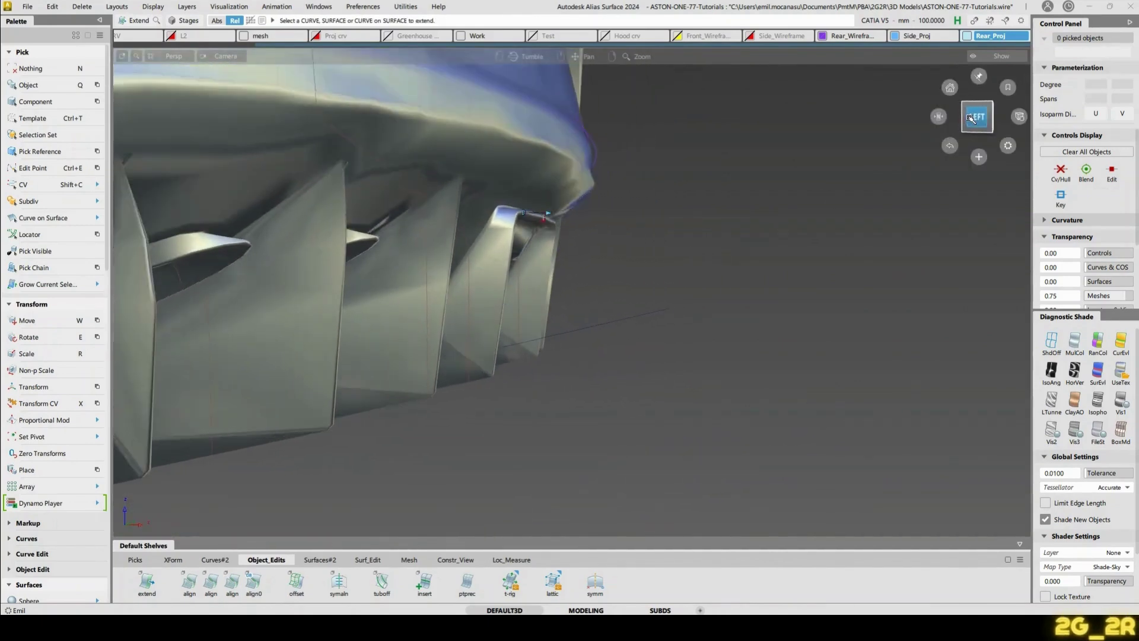
left_click(973, 117)
right_click_drag(562, 336, 538, 205, "alt+shift")
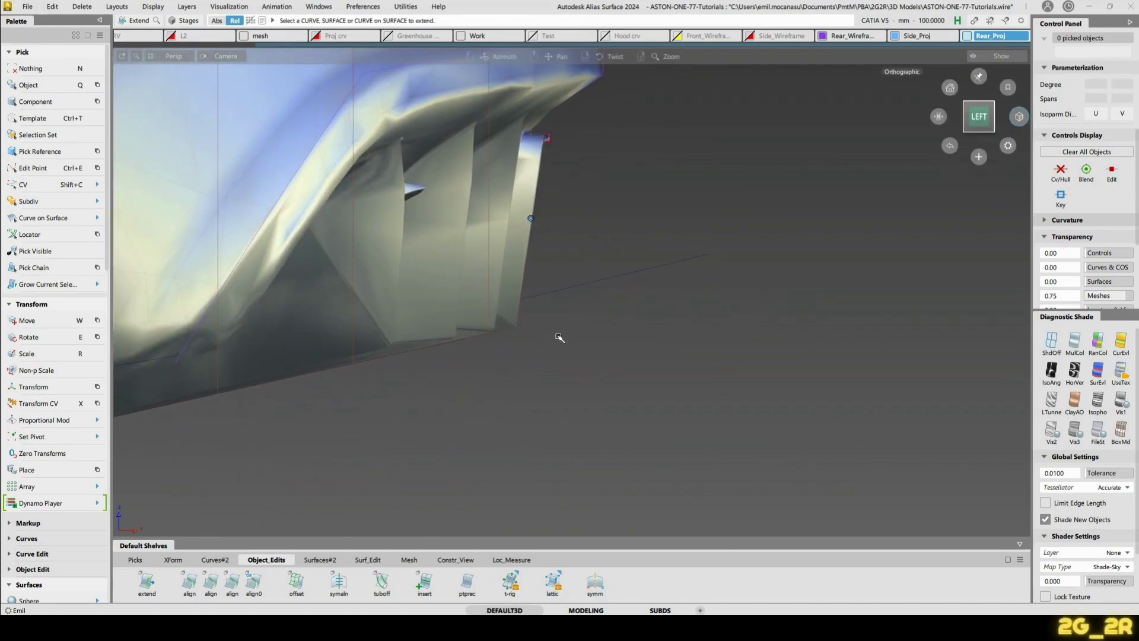
left_click_drag(633, 170, 475, 209, "alt+shift")
scroll(428, 105, "down", 5)
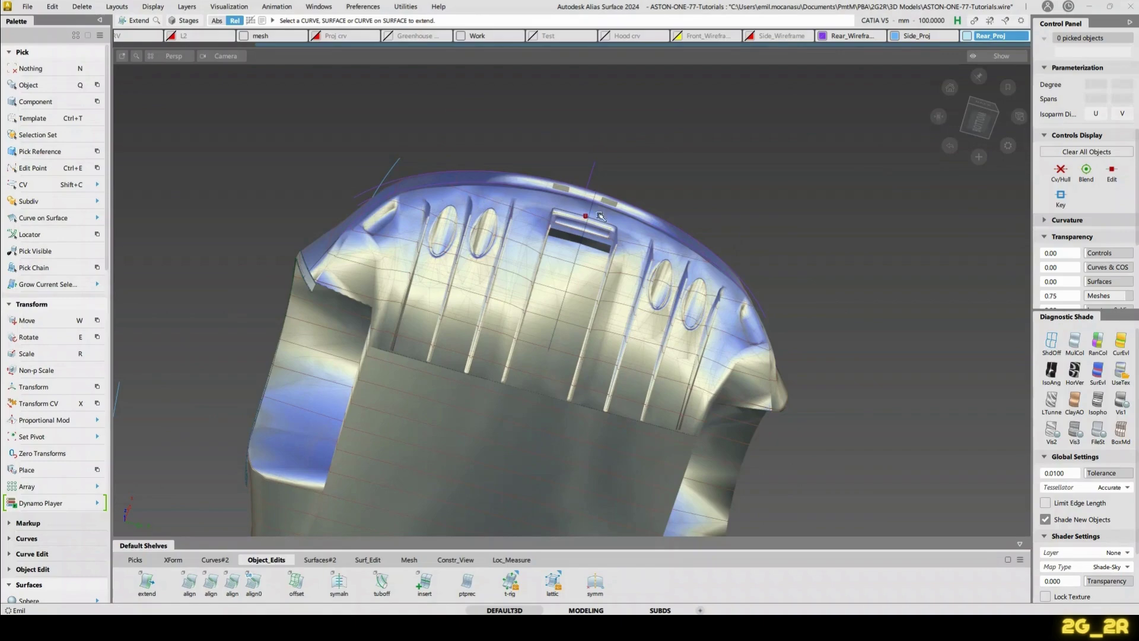
left_click_drag(717, 270, 605, 232, "alt+shift")
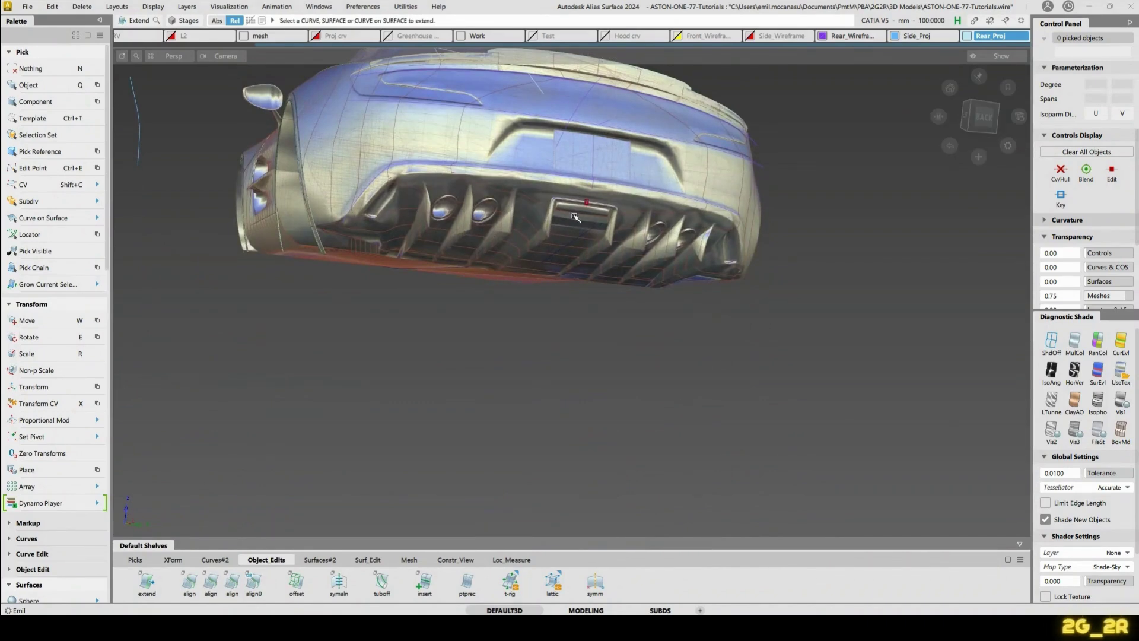
left_click_drag(582, 214, 944, 76, "alt+shift")
left_click(992, 125)
scroll(405, 191, "up", 5, "alt+shift")
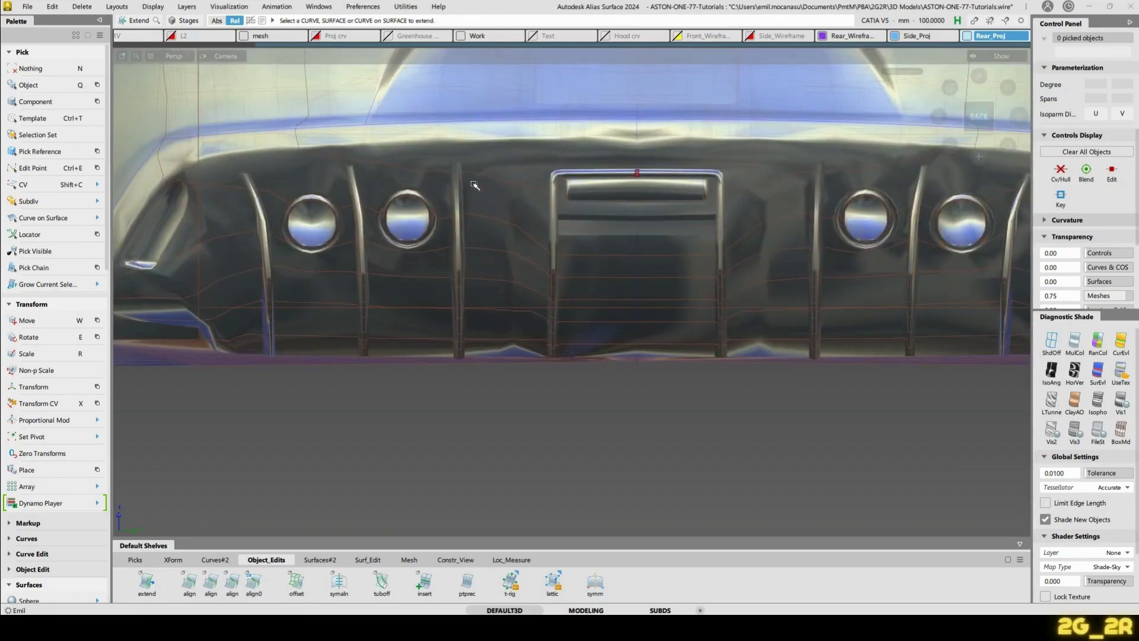
middle_click_drag(509, 310, 501, 336, "alt+shift")
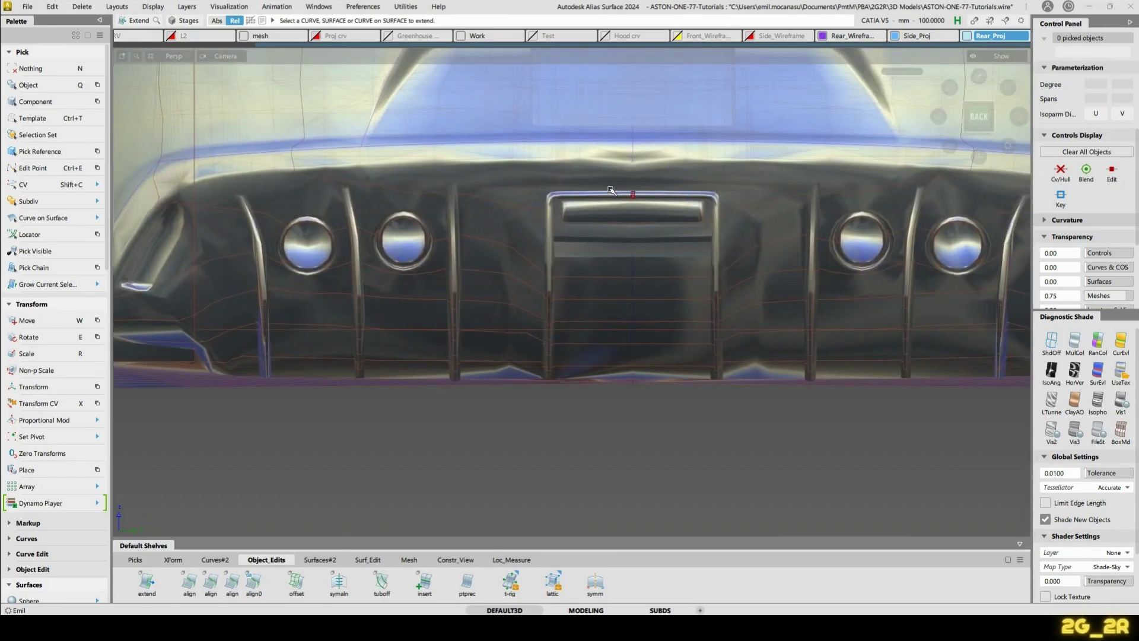
mouse_move(582, 332)
left_mouse_down("alt+shift")
mouse_move(736, 241)
mouse_move(679, 348)
mouse_move(600, 286)
mouse_move(584, 333)
left_mouse_up("alt+shift")
Create a straight curve across the diffuser's centre and stretch its ends onto the bumper and underbody centre section lines.
left_click_drag(559, 394, 689, 317, "alt+shift")
left_click(643, 314)
key("ctrl+v")
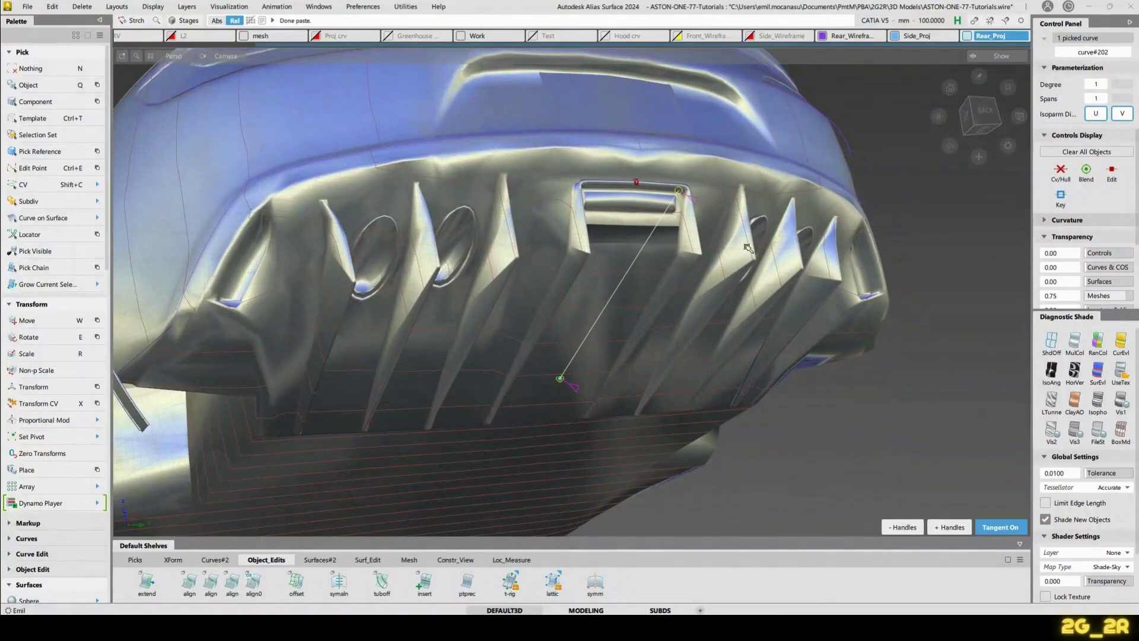
left_click_drag(797, 206, 708, 300, "alt+shift")
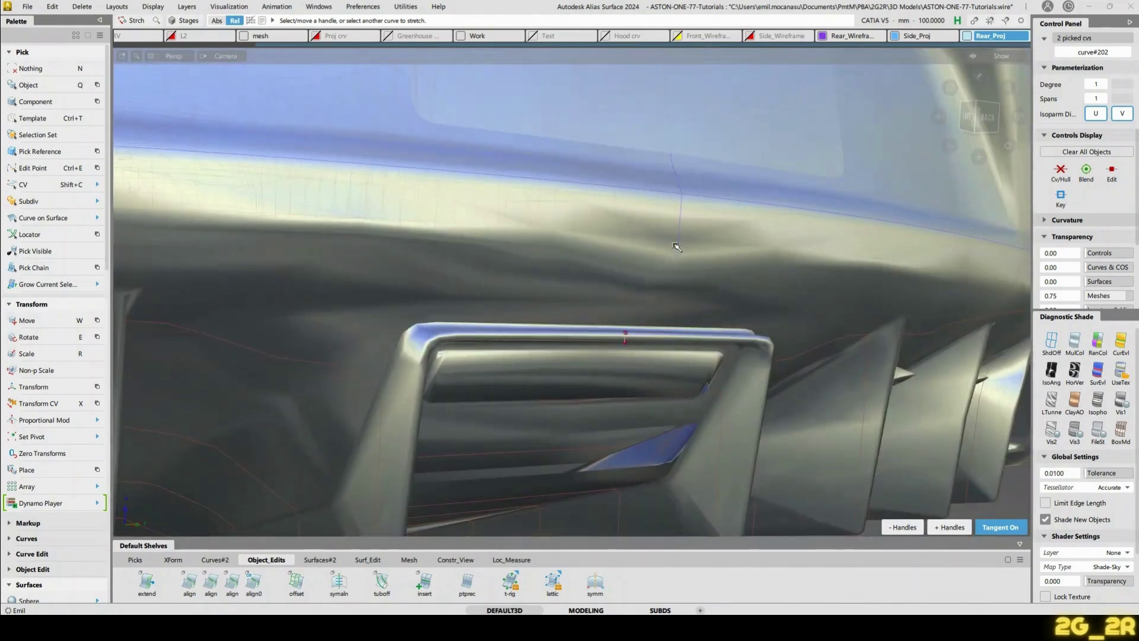
scroll(676, 246, "down", 5)
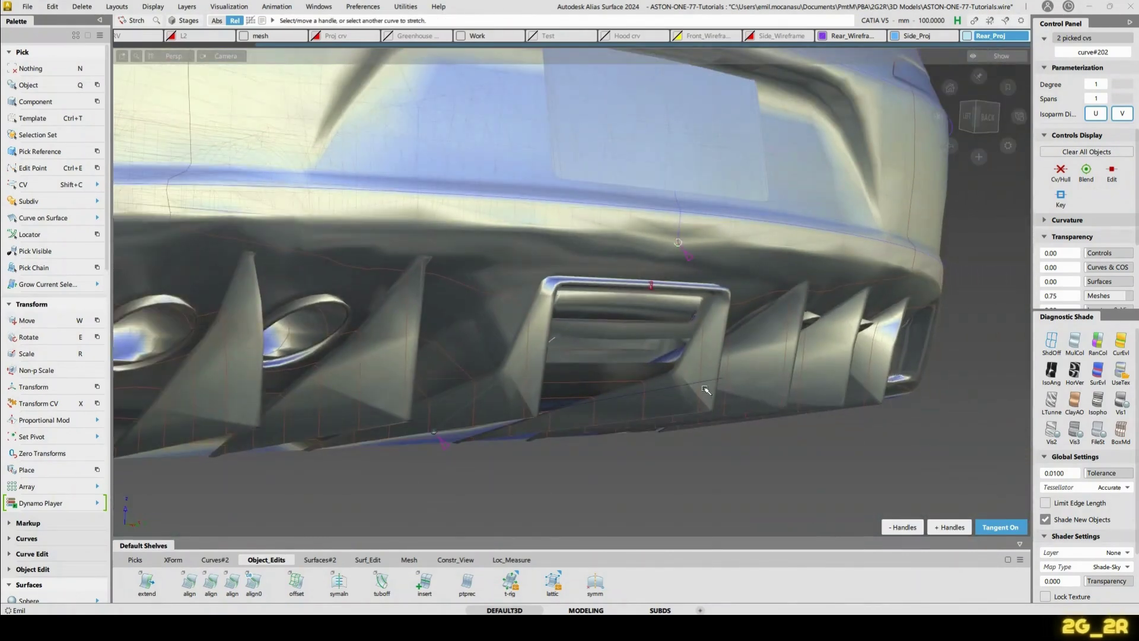
key("n")
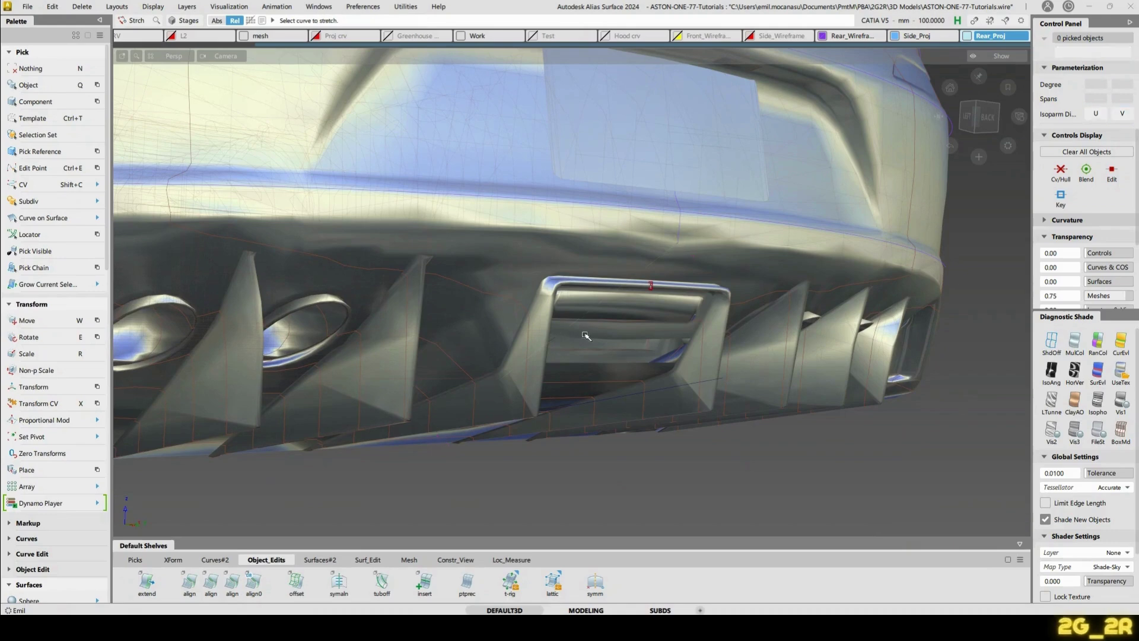
Rebuild the diffuser centre curve to degree 2 with a single span.
left_click(604, 347)
key("ctrl+r")
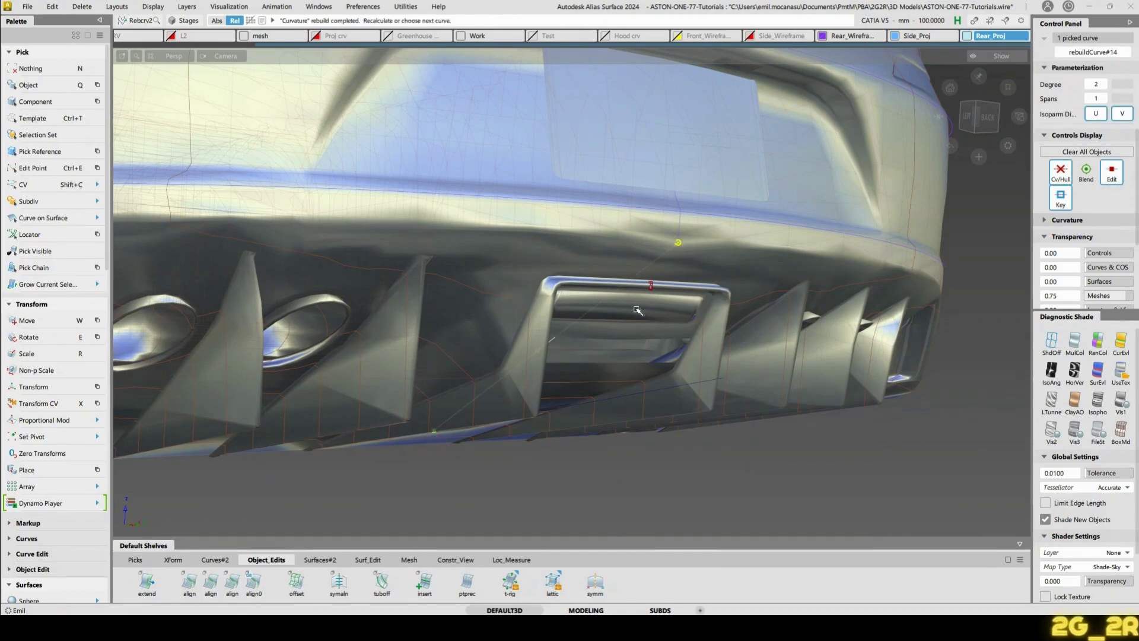
key("n")
key("shift+c")
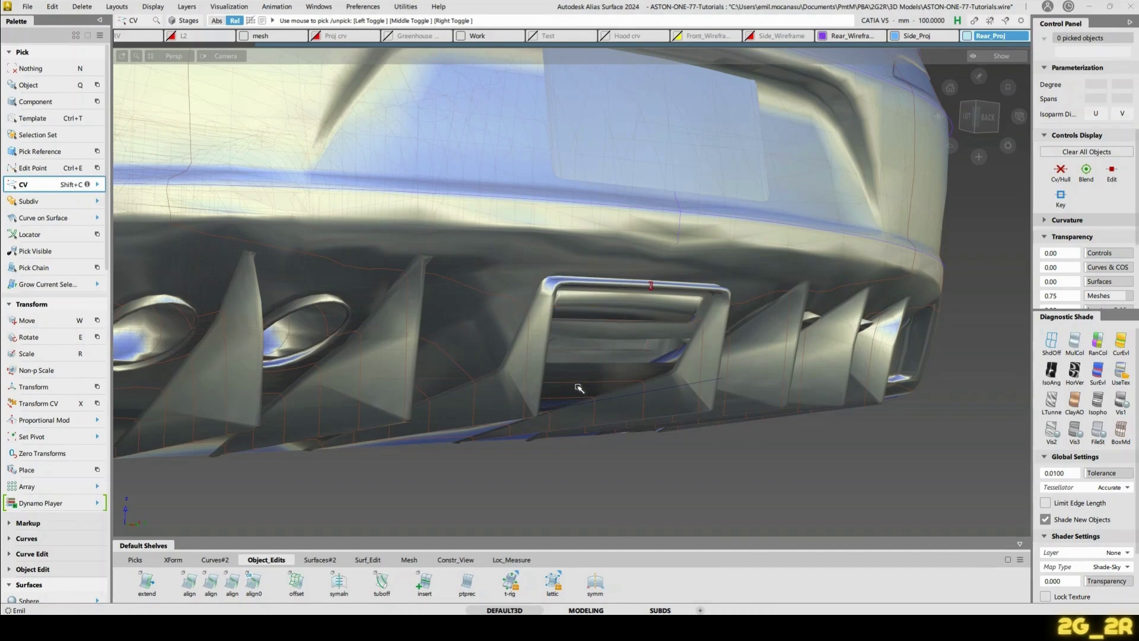
key("ctrl+z")
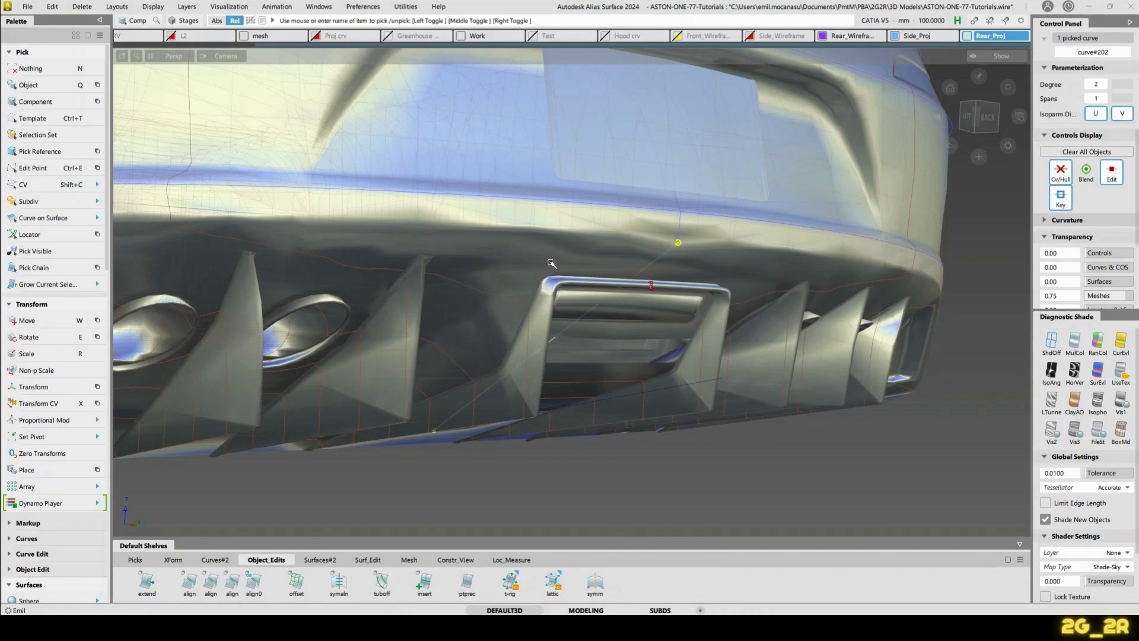
Pick the diffuser centre curve's middle CV and move it in the left view to bend the curve.
key("n")
key("shift+c")
left_click_drag(563, 360, 667, 310)
key("w")
left_click(967, 119)
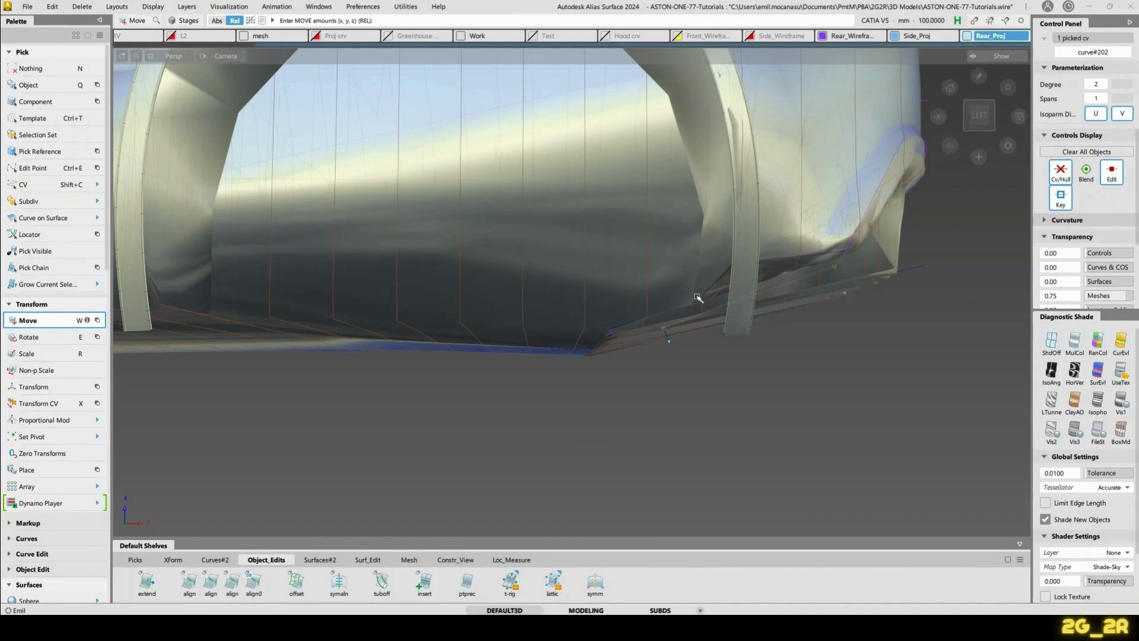
left_click(979, 117)
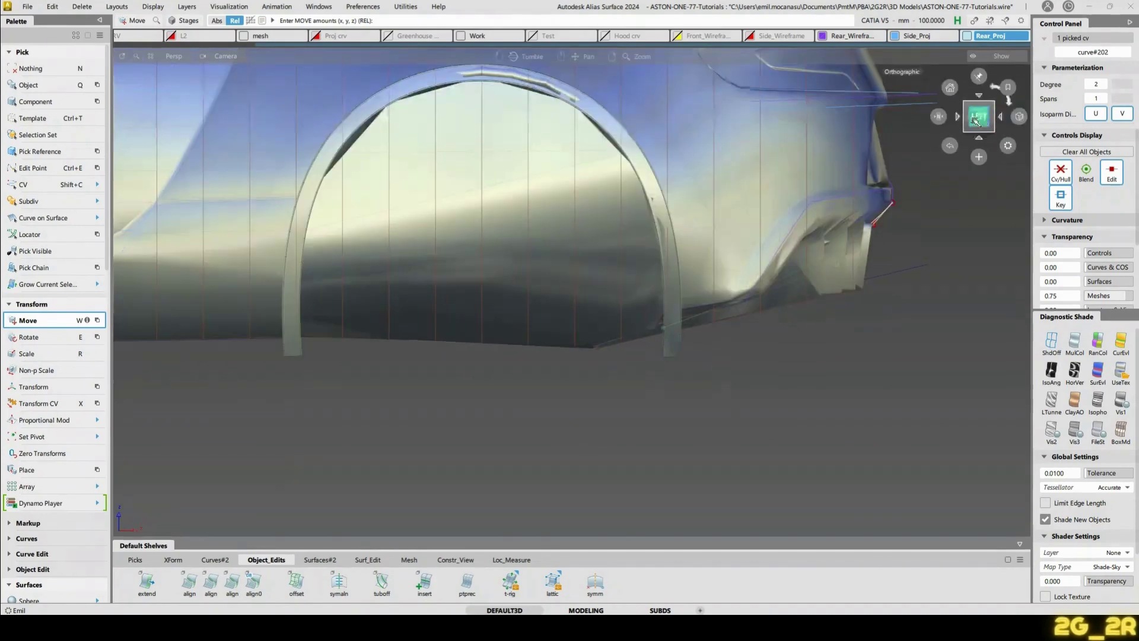
left_click_drag(639, 214, 671, 196, "alt+shift")
right_click_drag(671, 196, 541, 226, "alt+shift")
left_click_drag(541, 226, 977, 122, "alt+shift")
left_click(978, 122)
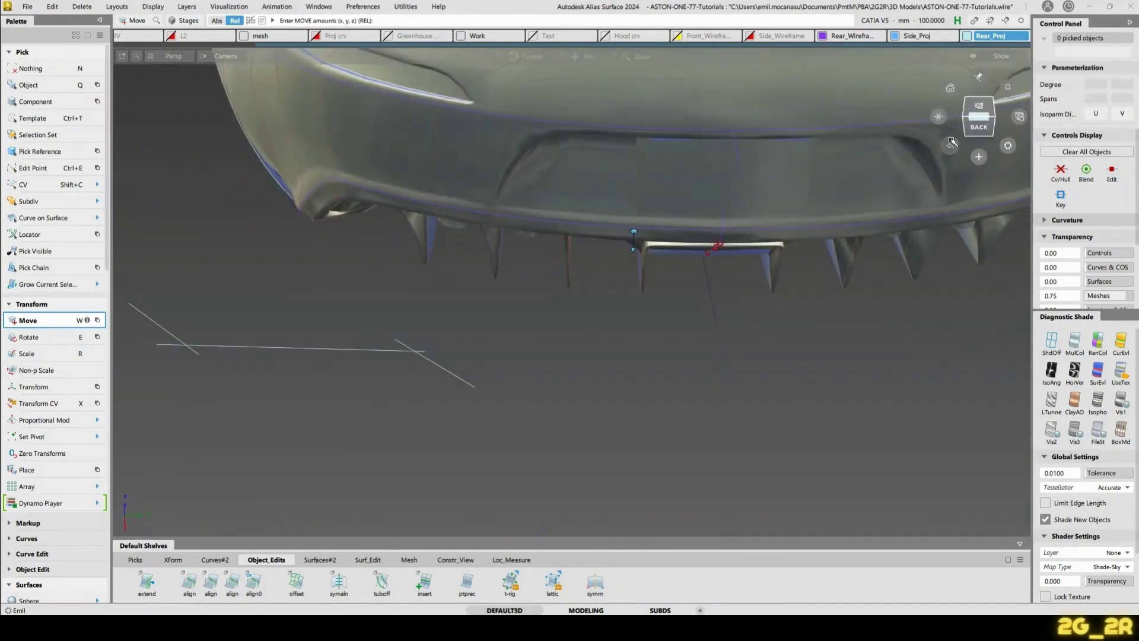
In the back view, draw straight edit-point curves along the lower and inner edges of the diffuser's outer slanted recess.
left_click(974, 125)
scroll(462, 329, "up", 3)
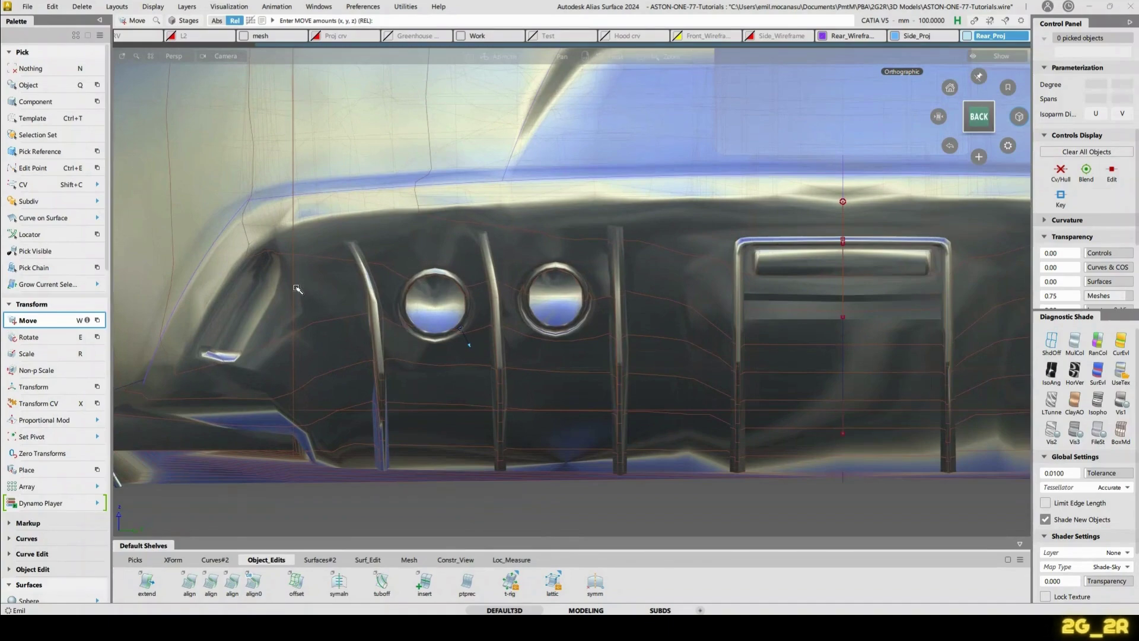
scroll(294, 292, "up", 5)
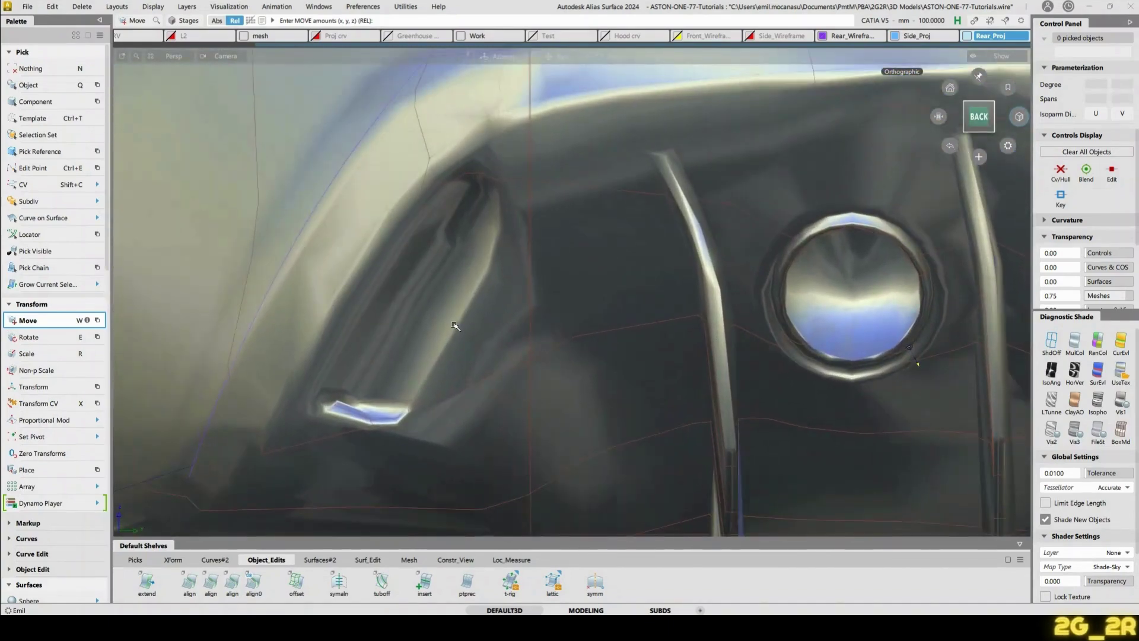
key("alt+e")
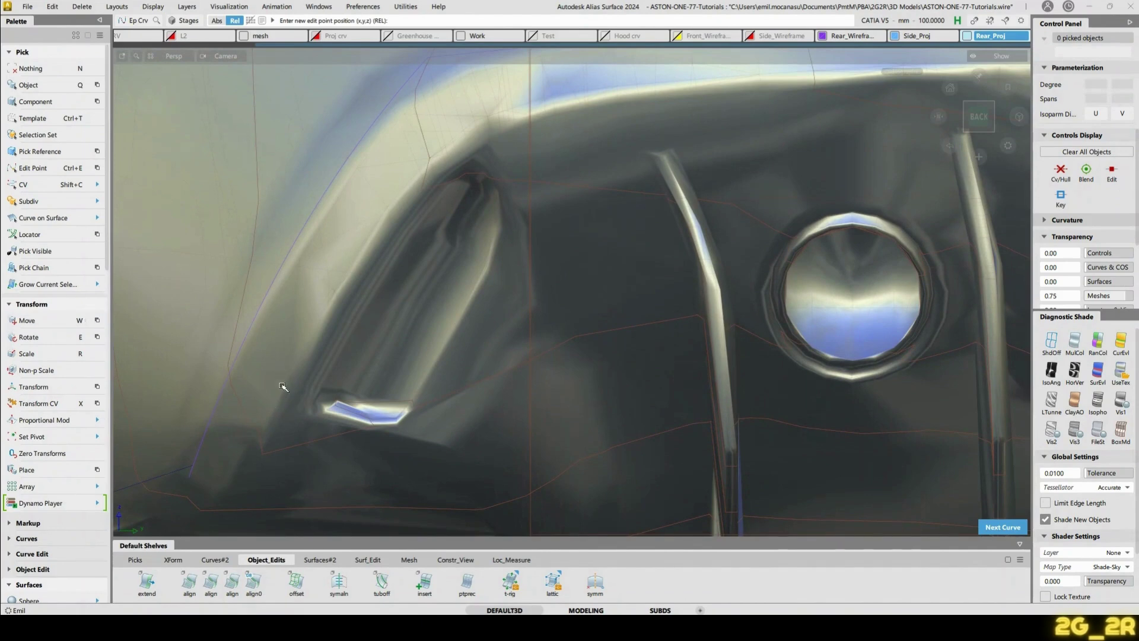
left_click(222, 389)
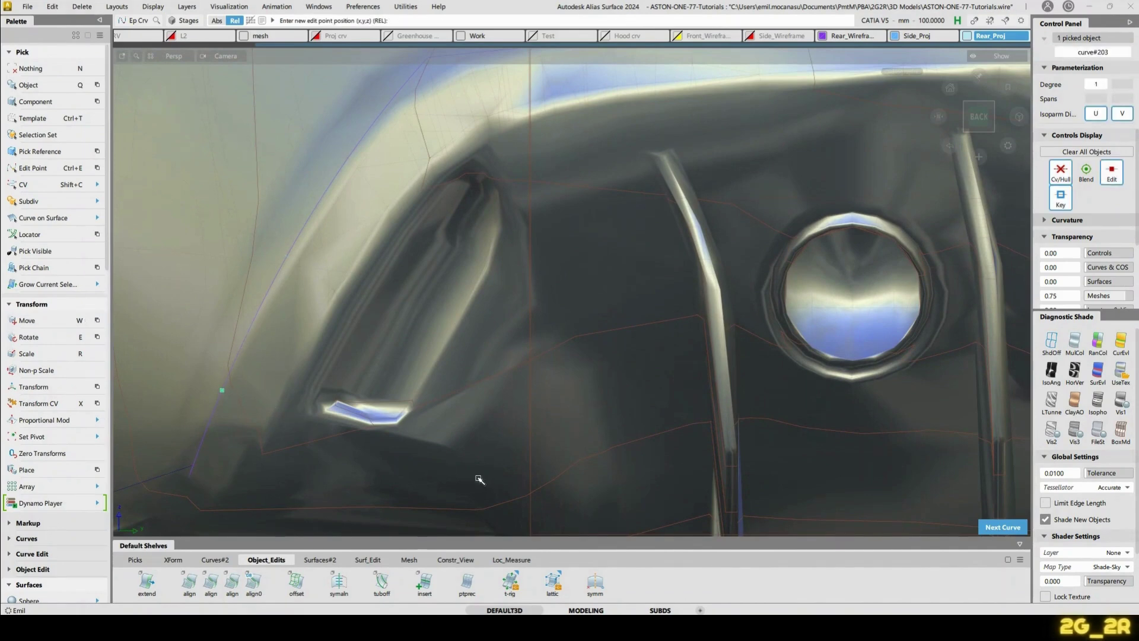
left_click(434, 441)
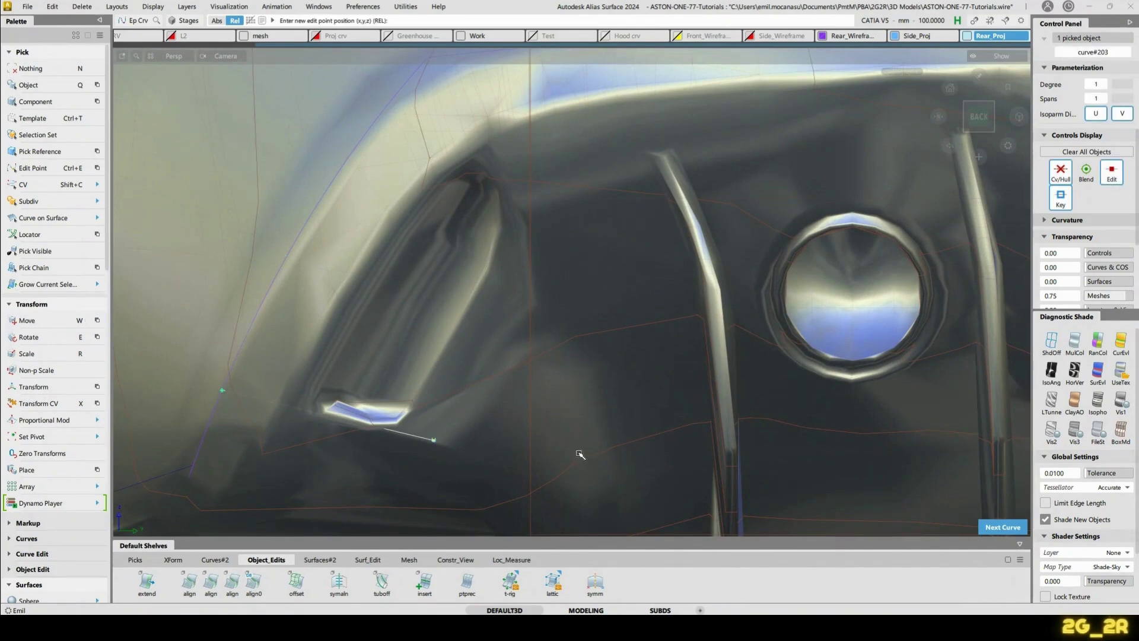
left_click(402, 433)
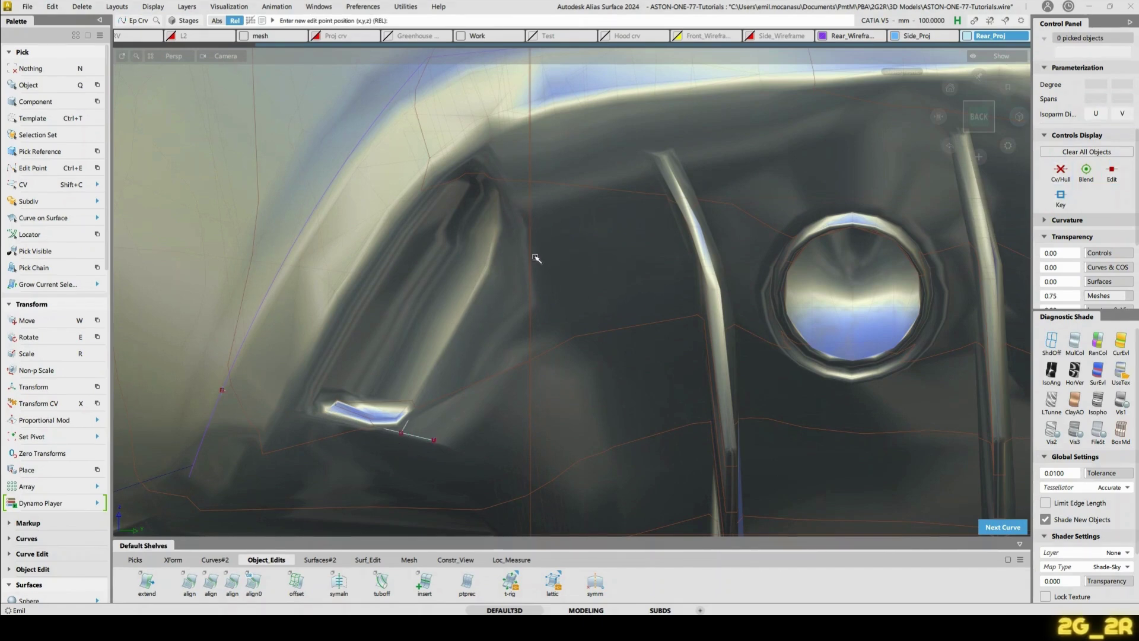
Move the two recess curves in the left view to just behind the diffuser.
left_click_drag(420, 469, 866, 469, "alt+shift")
key("w")
left_click(971, 119)
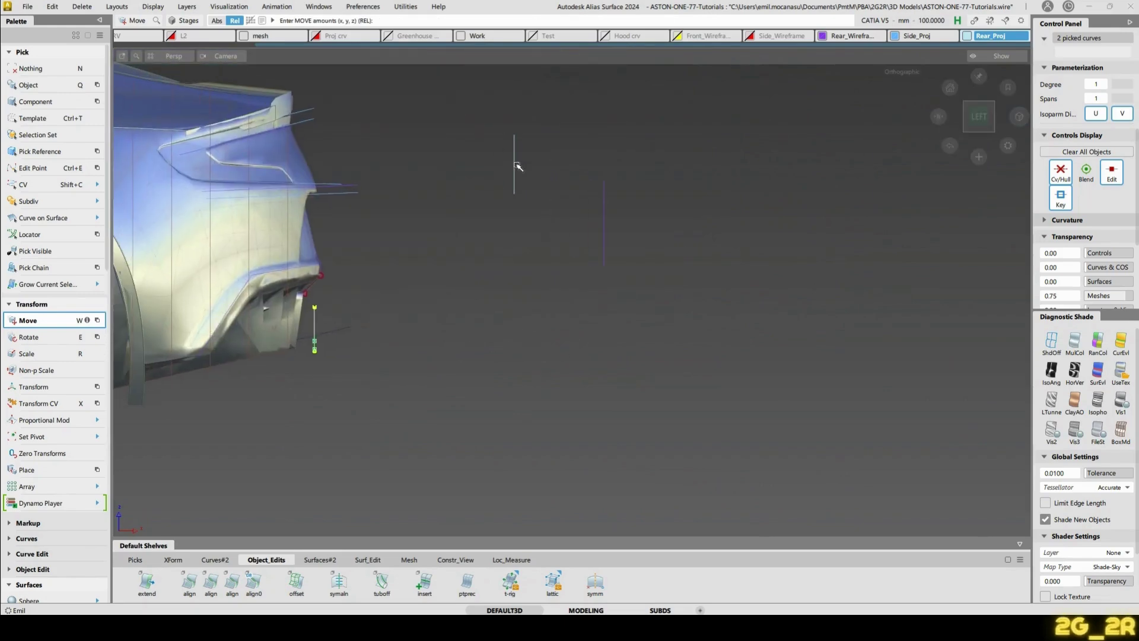
left_click_drag(514, 157, 638, 265, "alt+shift")
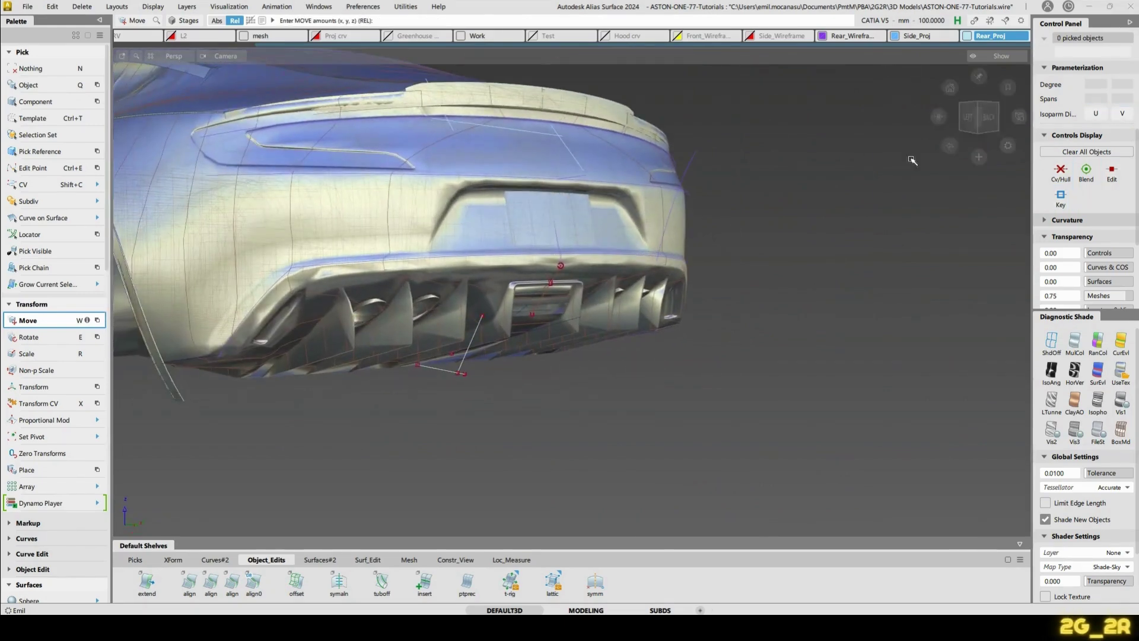
In the back view, draw a straight curve from the inner-edge curve's upper end up past the recess's upper corner.
left_click(979, 117)
middle_click_drag(404, 268, 427, 279, "alt+shift")
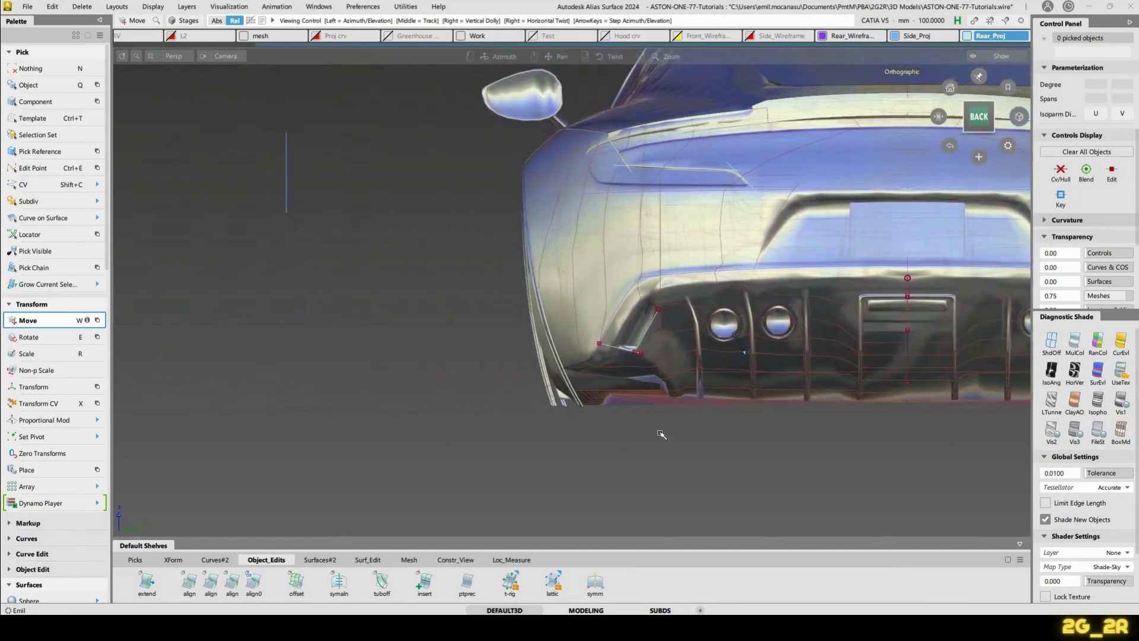
right_click_drag(427, 279, 352, 306, "alt+shift")
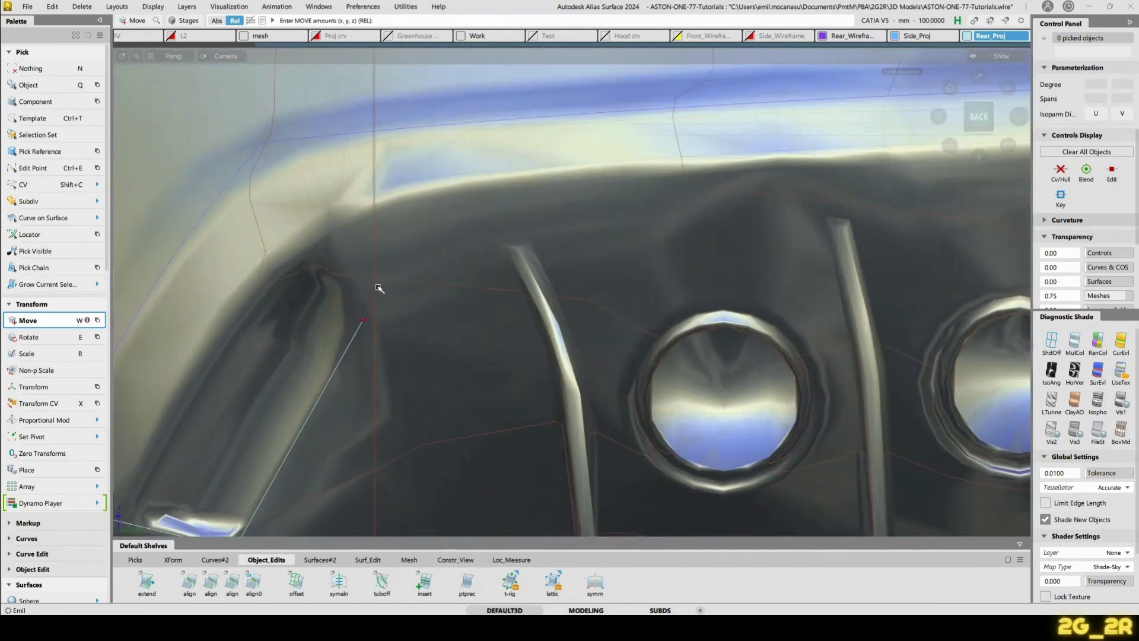
left_click(364, 321)
left_click_drag(347, 212, 315, 197)
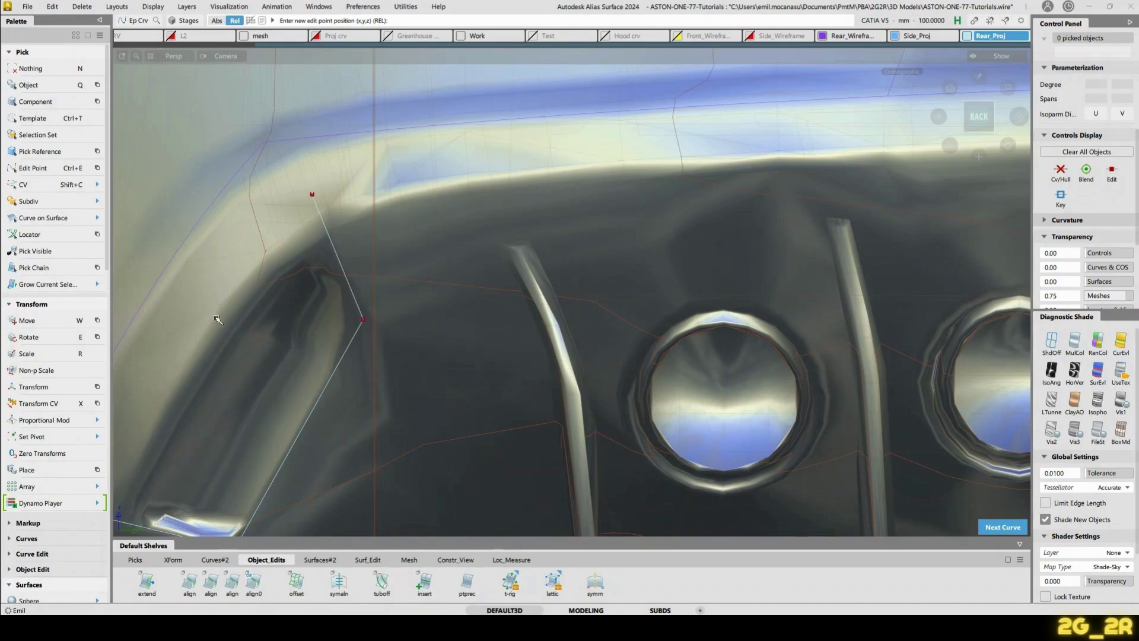
left_click_drag(208, 350, 227, 398, "alt+shift")
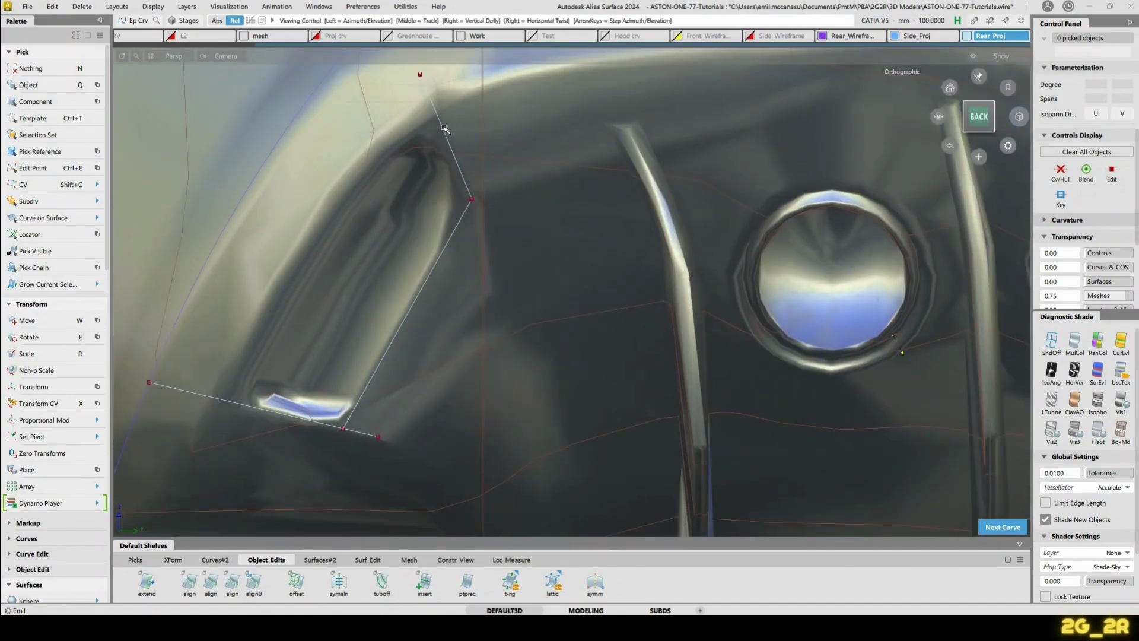
left_click_drag(384, 156, 601, 203, "alt+shift")
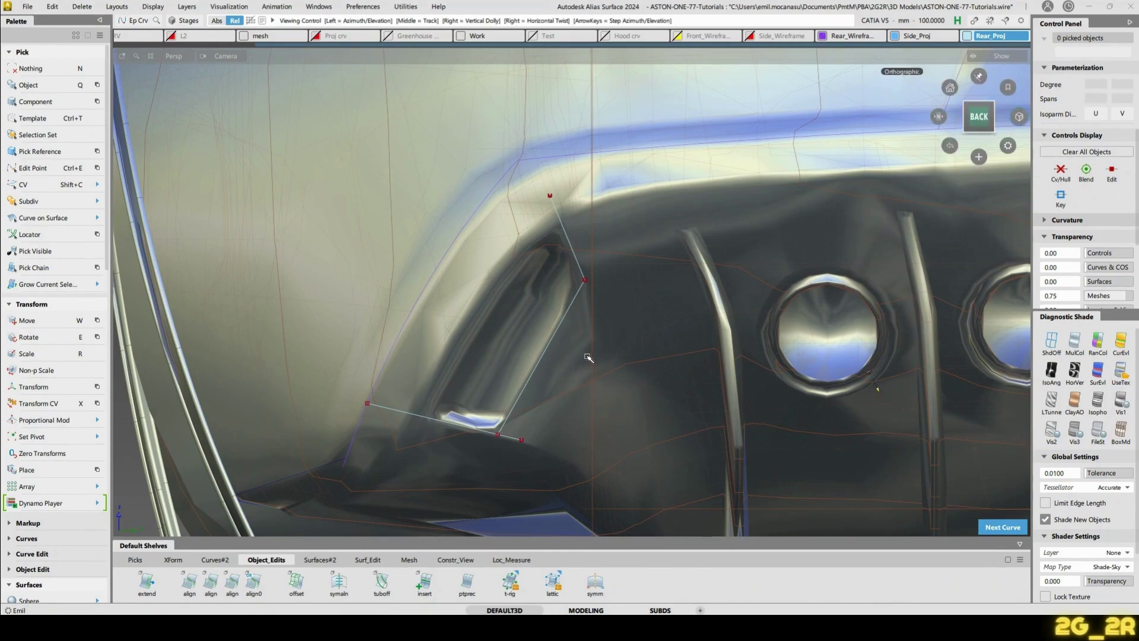
Rebuild the recess's upper straight curve to degree 2 and move both end CVs down to bend it along the edge.
right_click_drag(582, 349, 475, 220, "alt+shift")
key("F4")
left_click(404, 212)
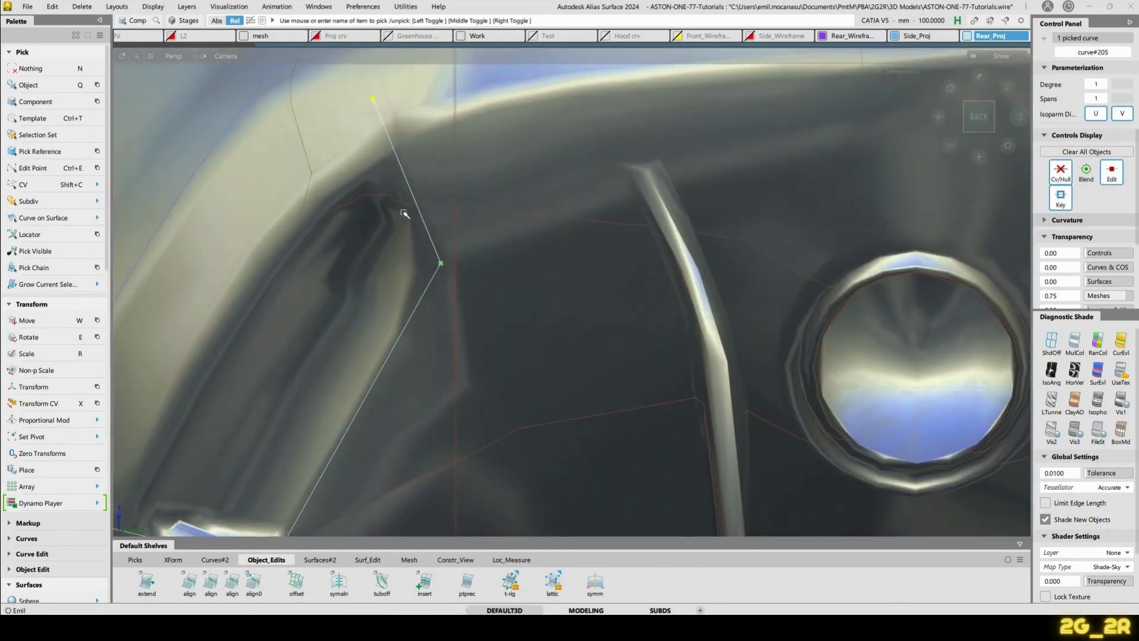
key("F5")
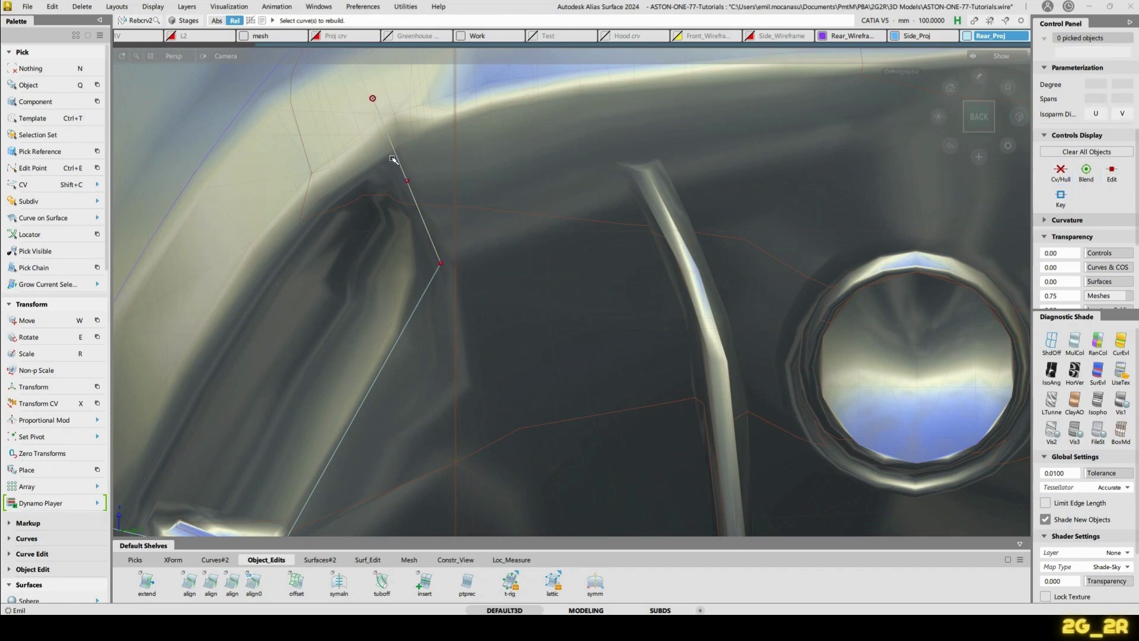
key("shift+c")
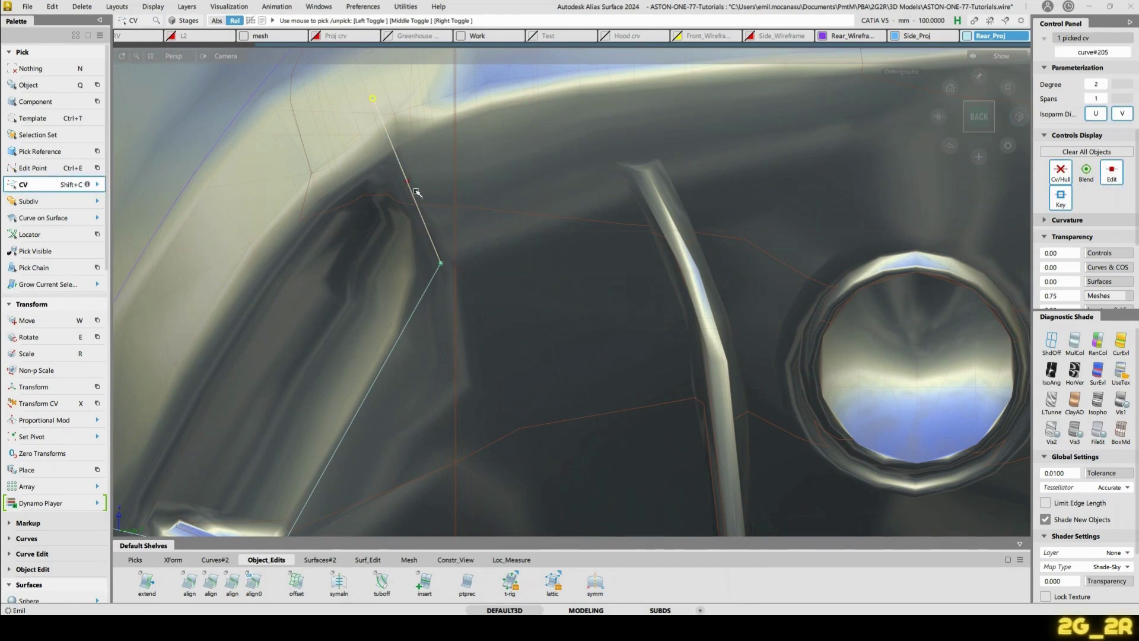
key("w")
left_click_drag(473, 212, 478, 236)
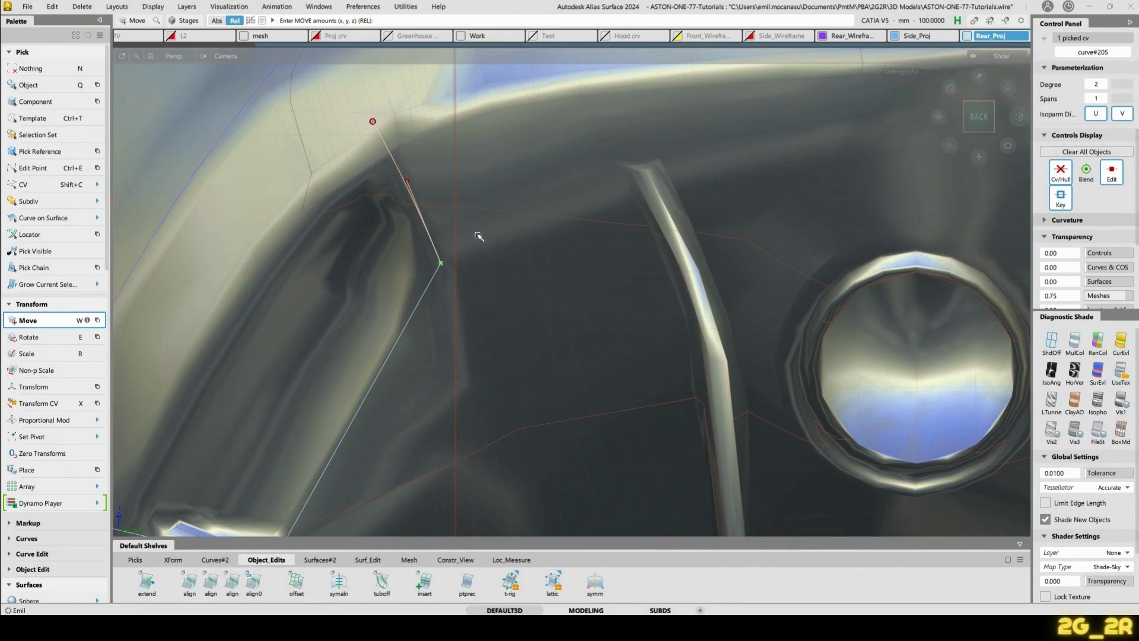
left_click_drag(482, 235, 473, 287)
key("n")
Rebuild the recess's inner-edge curve to degree 3 and move its upper end CV outward onto the upper curve.
key("c")
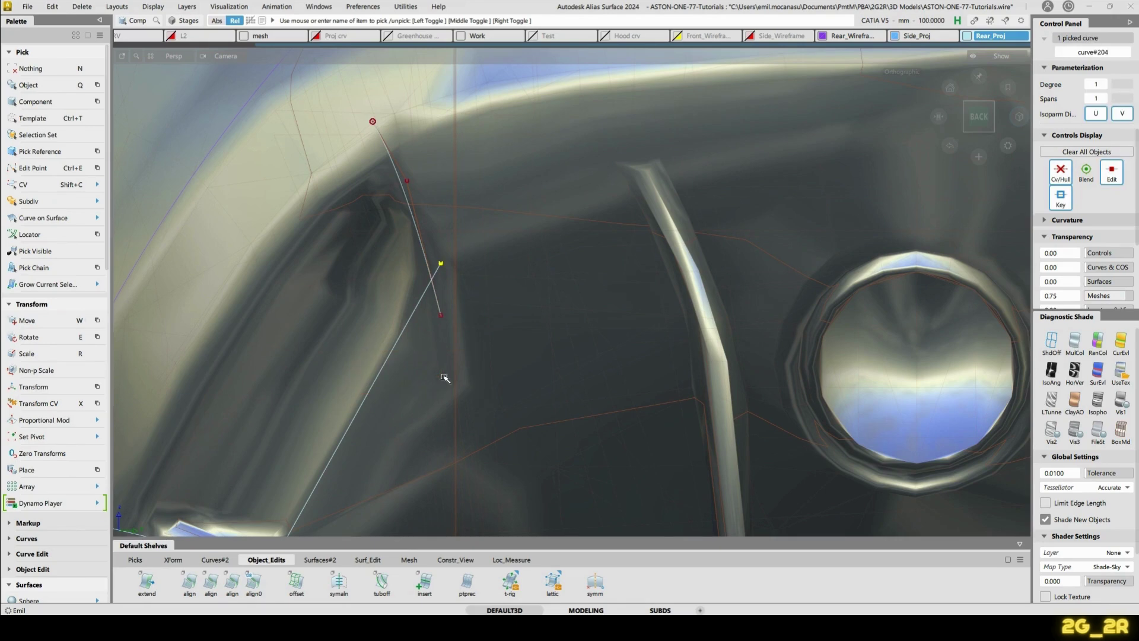
key("alt+r")
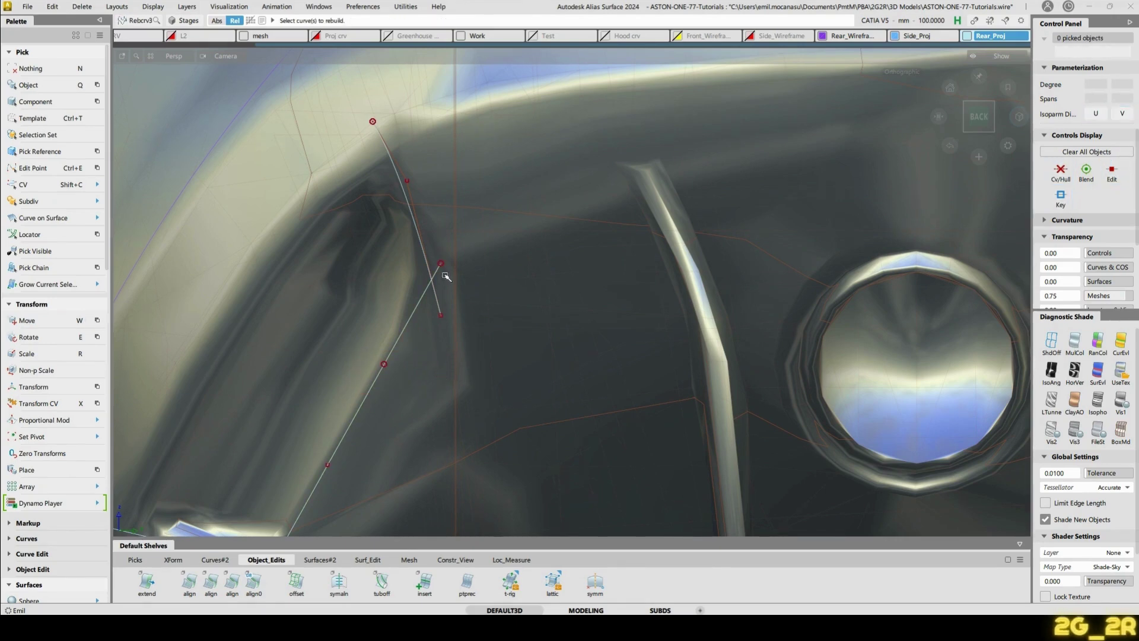
key("shift+c")
key("w")
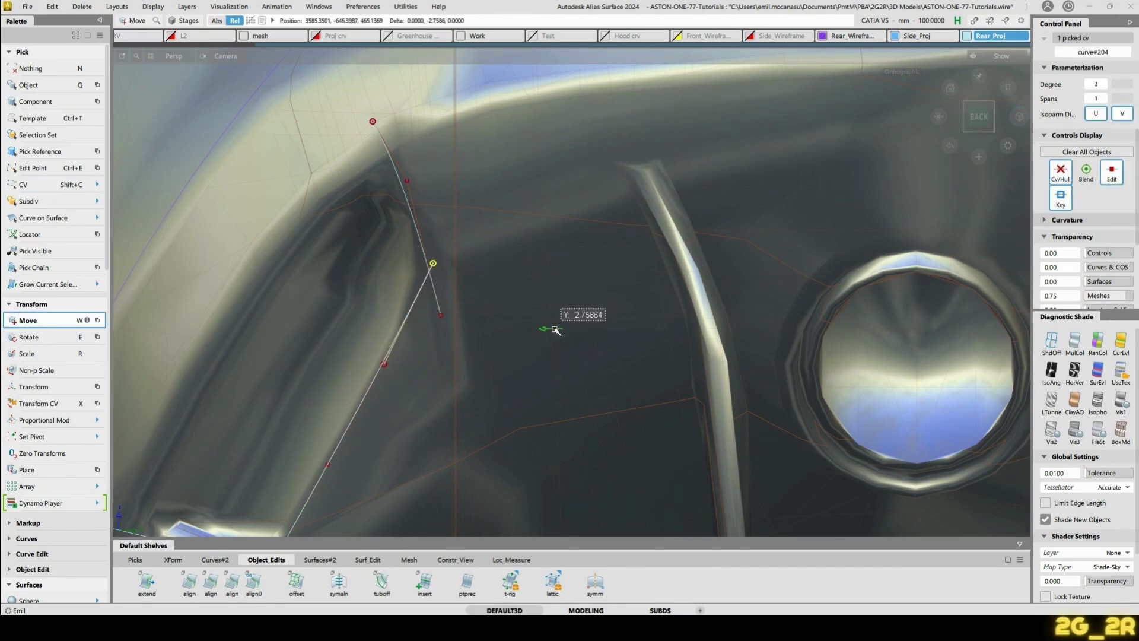
middle_click_drag(564, 326, 546, 326)
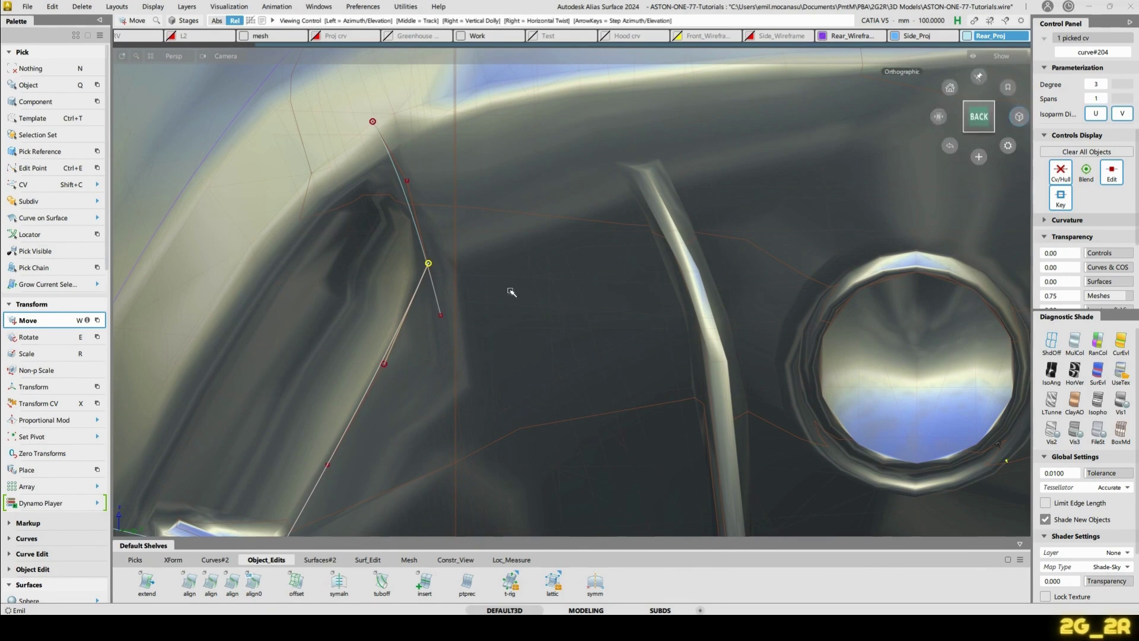
left_click_drag(508, 300, 537, 304, "alt+shift")
key("n")
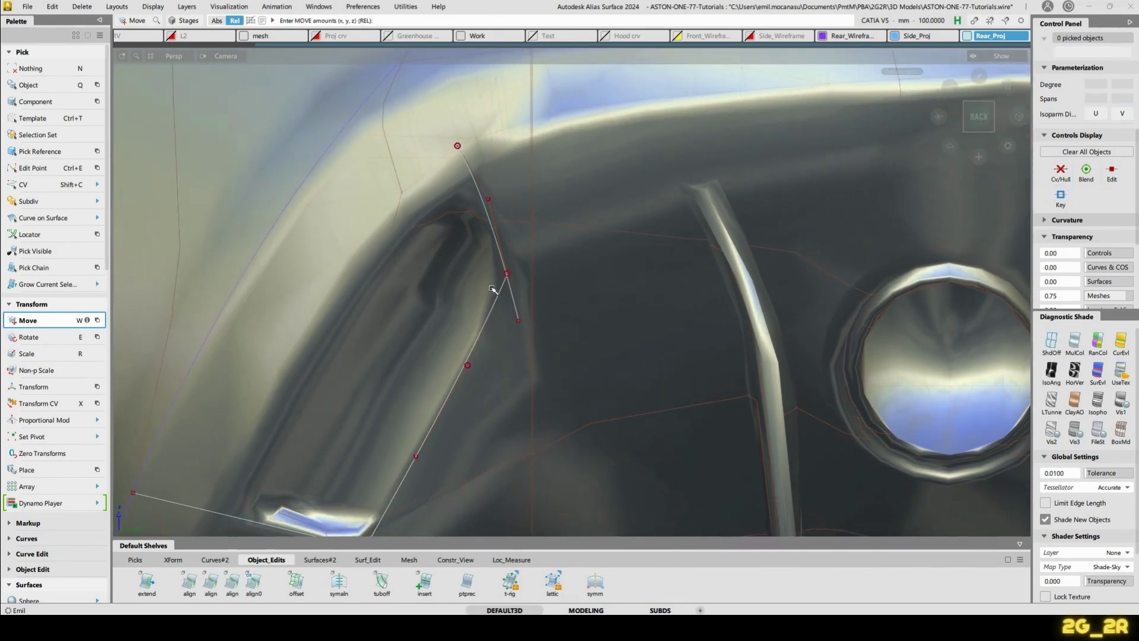
With the mesh hidden, use Extend to make the recess curves' ends meet at the upper and lower inner corners.
key("shift+e")
left_click(508, 295)
left_click_drag(502, 254, 502, 256)
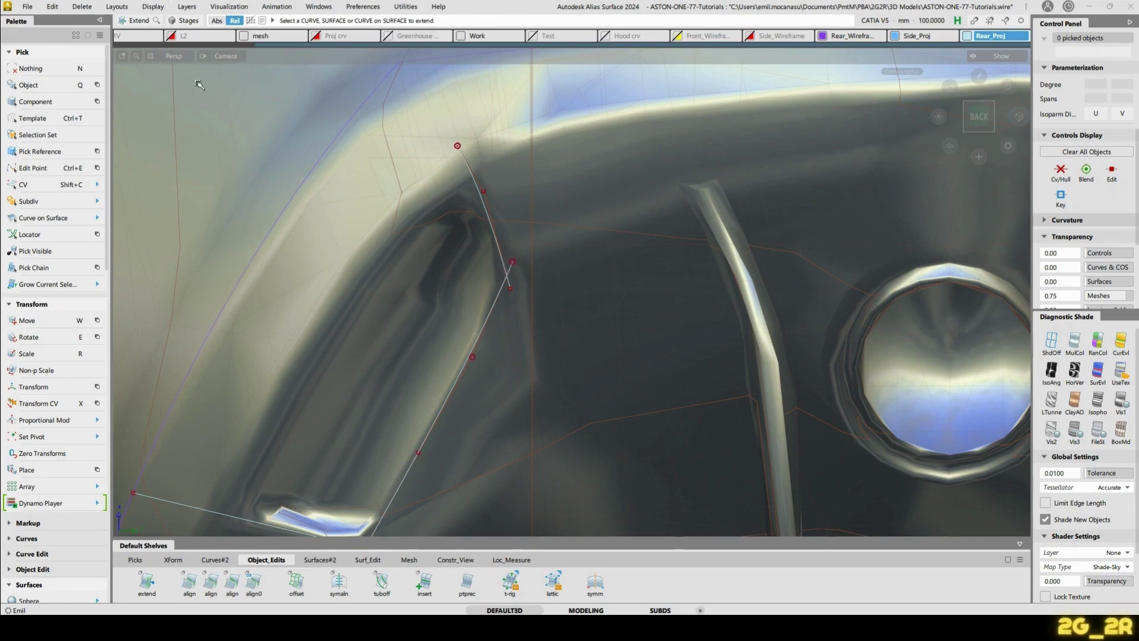
left_click(240, 37)
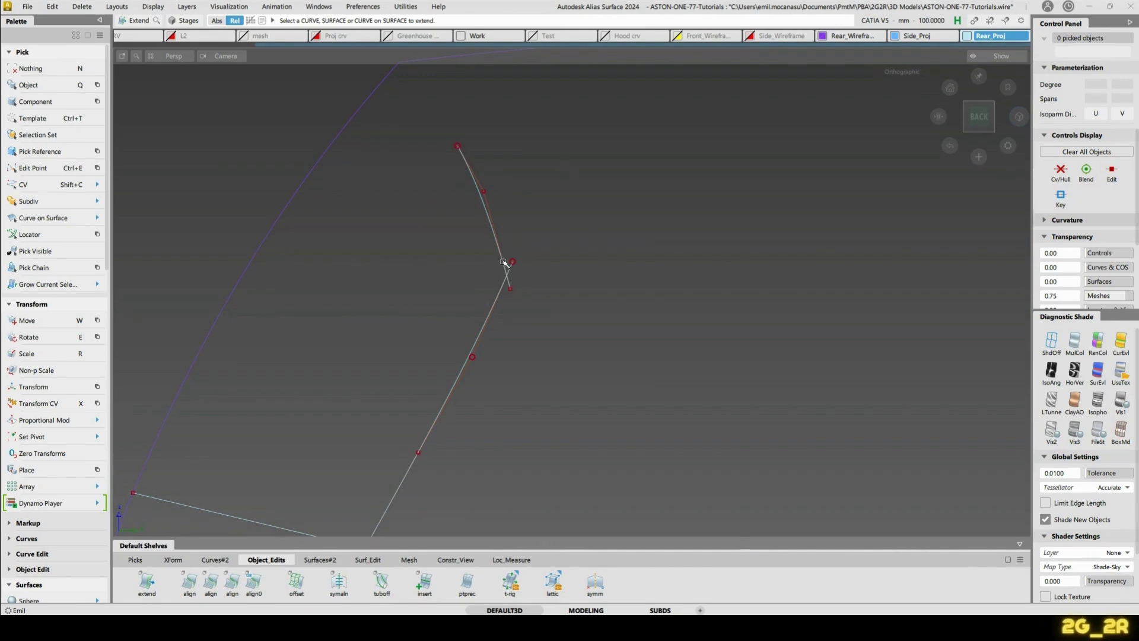
mouse_move(503, 262)
left_mouse_down()
mouse_move(497, 308)
mouse_move(498, 246)
left_mouse_up()
middle_click_drag(367, 522, 421, 418, "alt+shift")
left_click(449, 453)
left_click(410, 348)
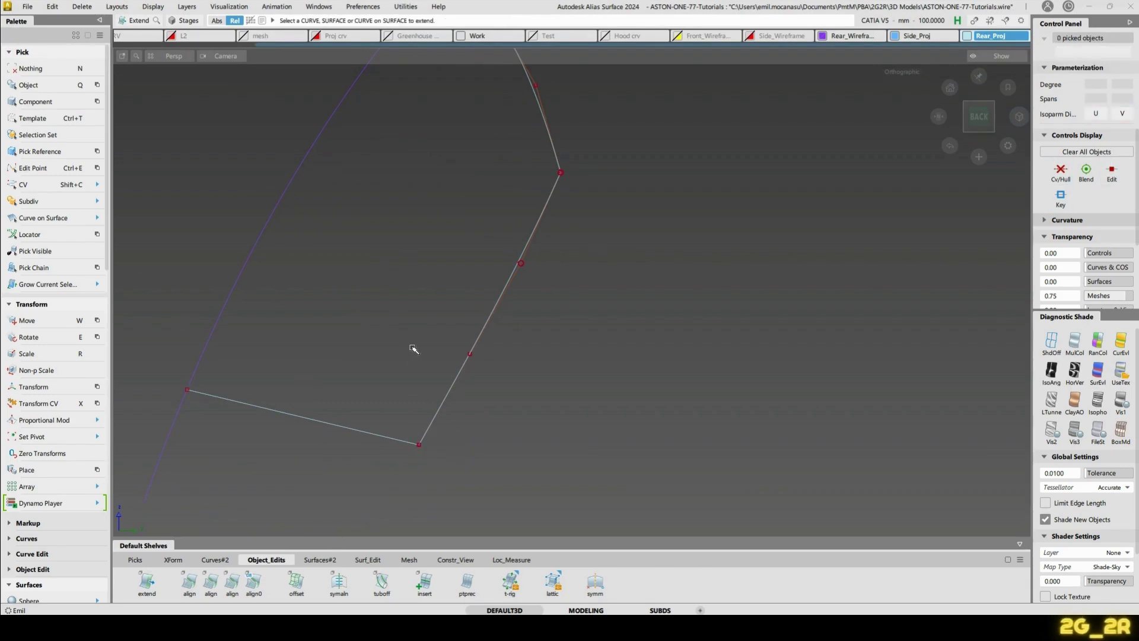
Show the mesh again and shorten the recess's lower curve from its outer end with Extend.
middle_click_drag(407, 374, 419, 404, "alt+shift")
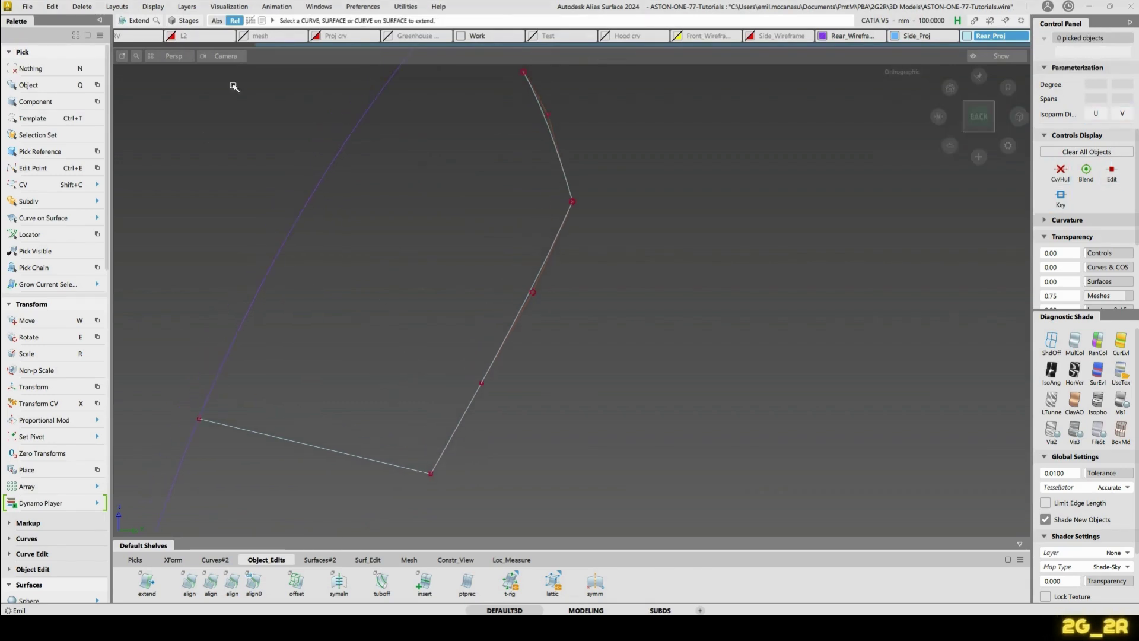
left_click(243, 36)
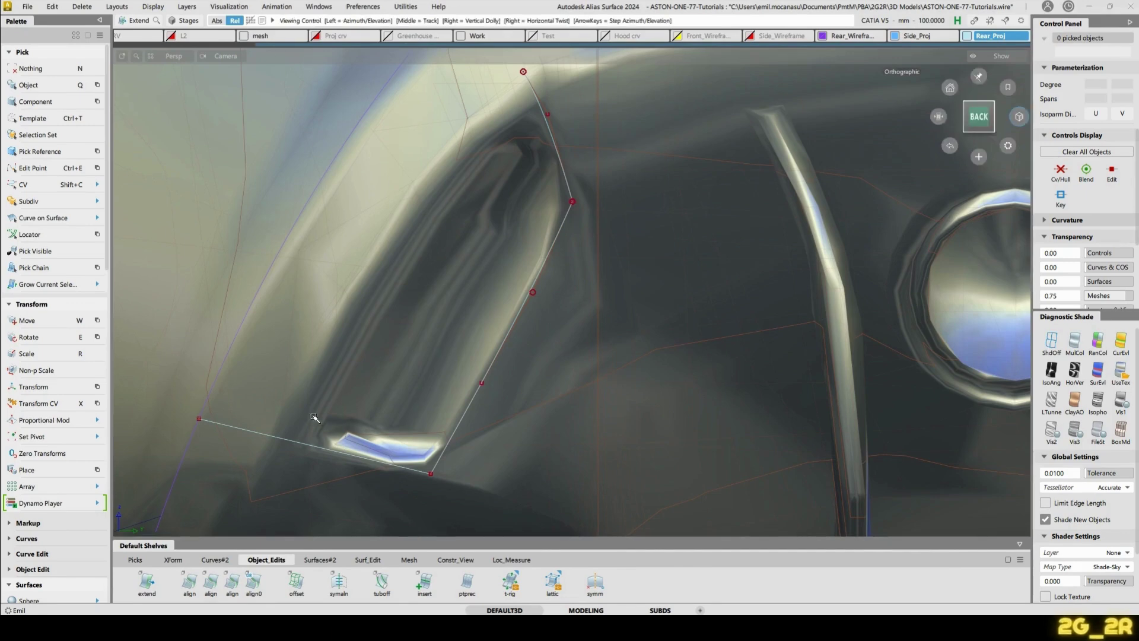
middle_click_drag(313, 414, 347, 385, "alt+shift")
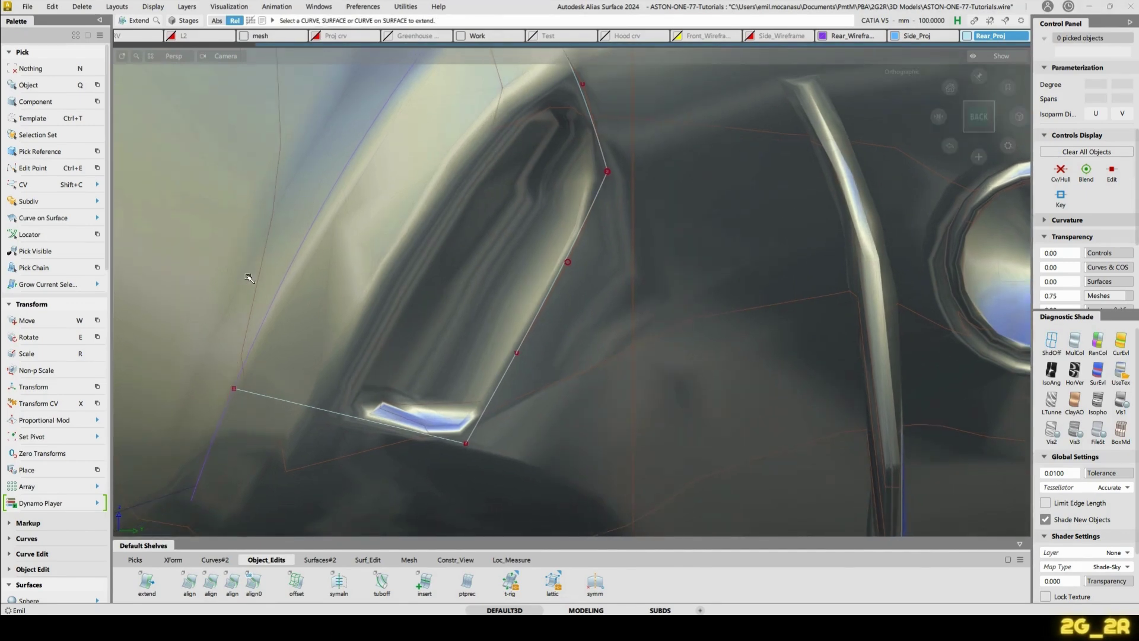
left_click(251, 396)
left_click_drag(237, 378, 465, 417)
Hide the mesh and examine the projection curves around the car's rear from side and rear perspective angles.
right_click_drag(440, 351, 617, 323, "alt+shift")
left_click_drag(617, 324, 666, 308, "alt+shift")
left_click(244, 37)
left_click_drag(499, 261, 557, 275, "alt+shift")
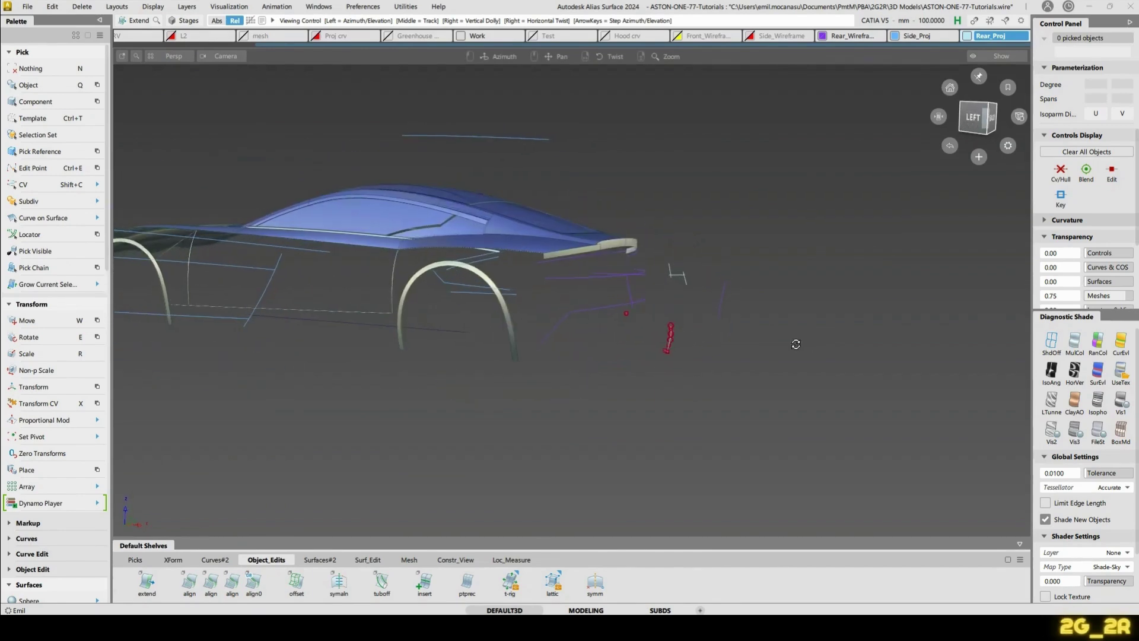
left_click_drag(696, 315, 640, 362, "alt+shift")
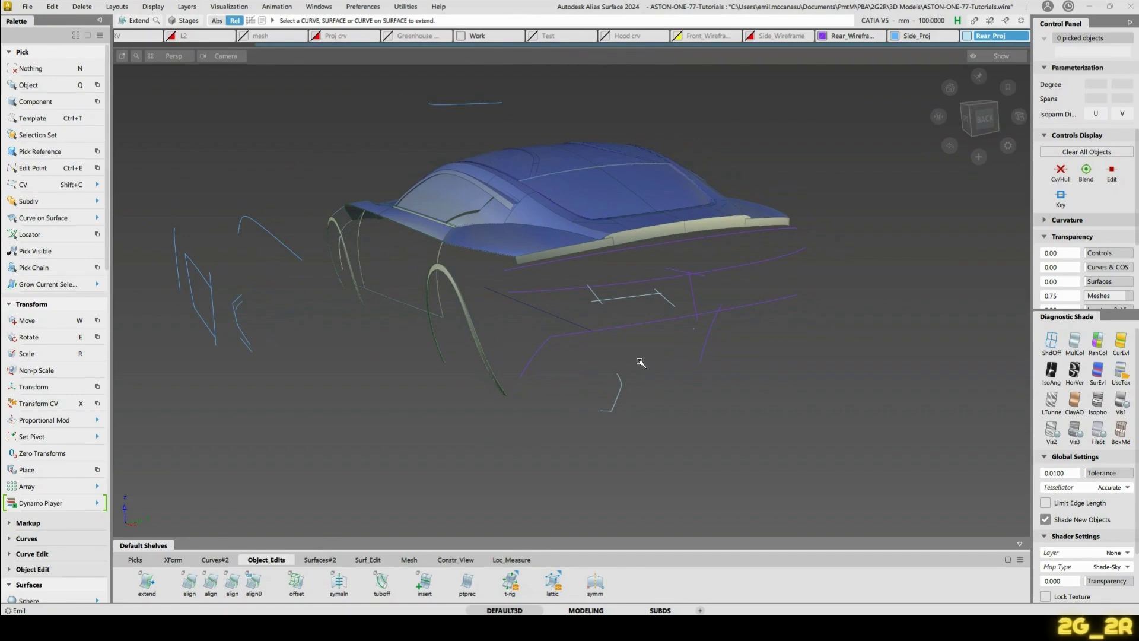